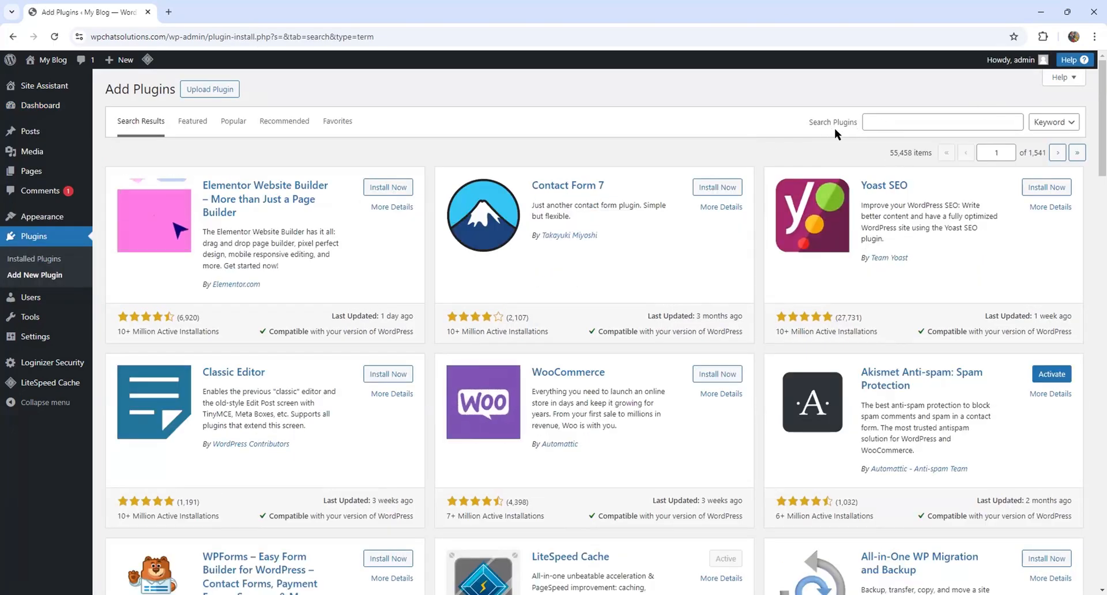
- Install and activate the Click to Chat – HoliThemes plugin found by searching for "whatsapp", and open its settings
left_click(884, 122)
type("whatsapp")
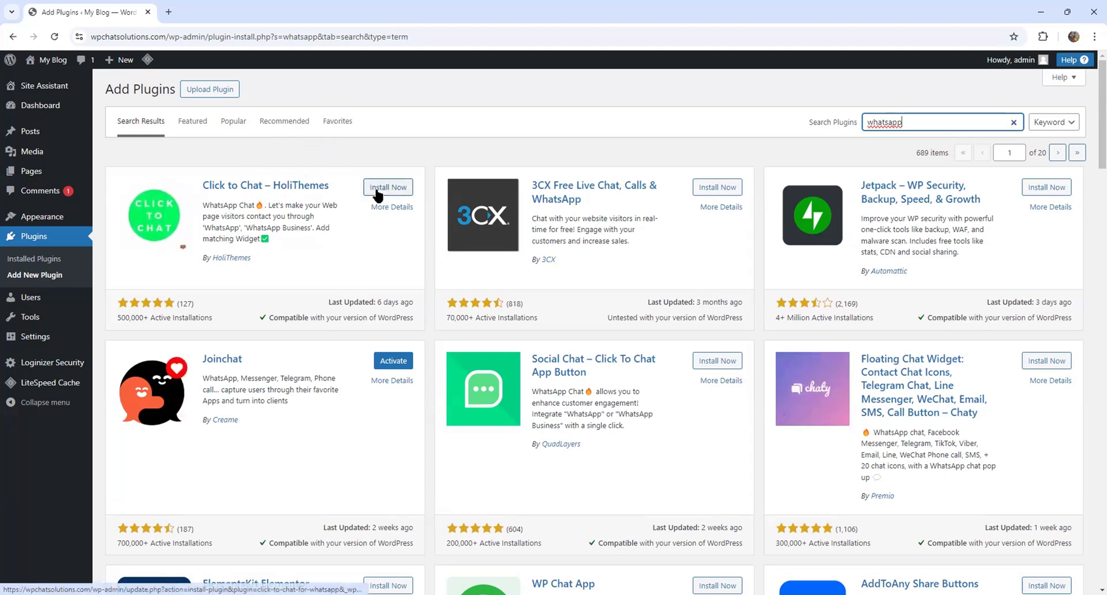
left_click(394, 189)
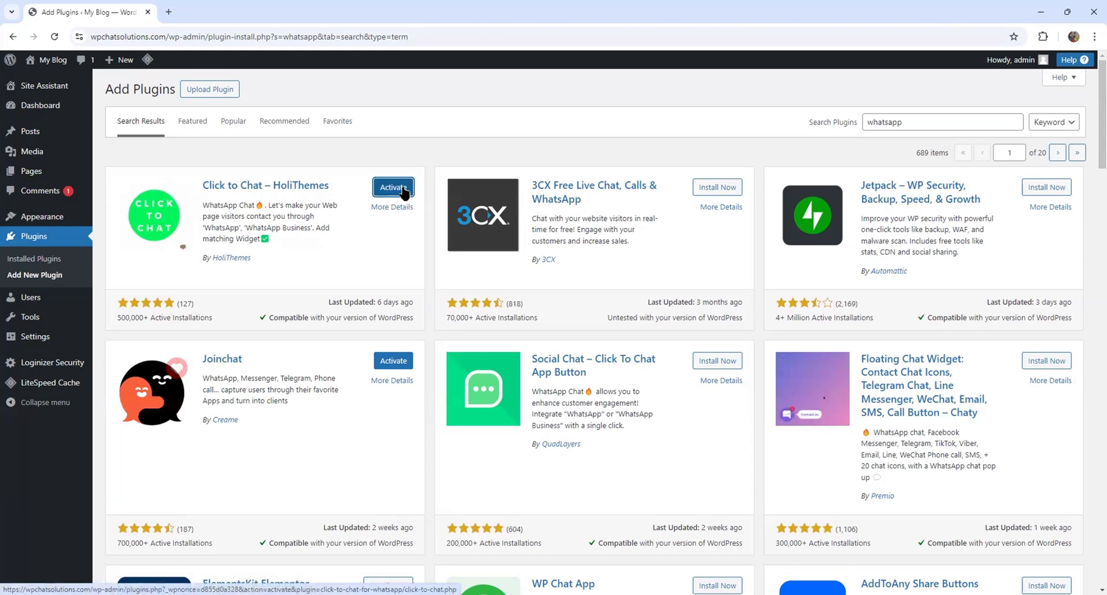
left_click(404, 192)
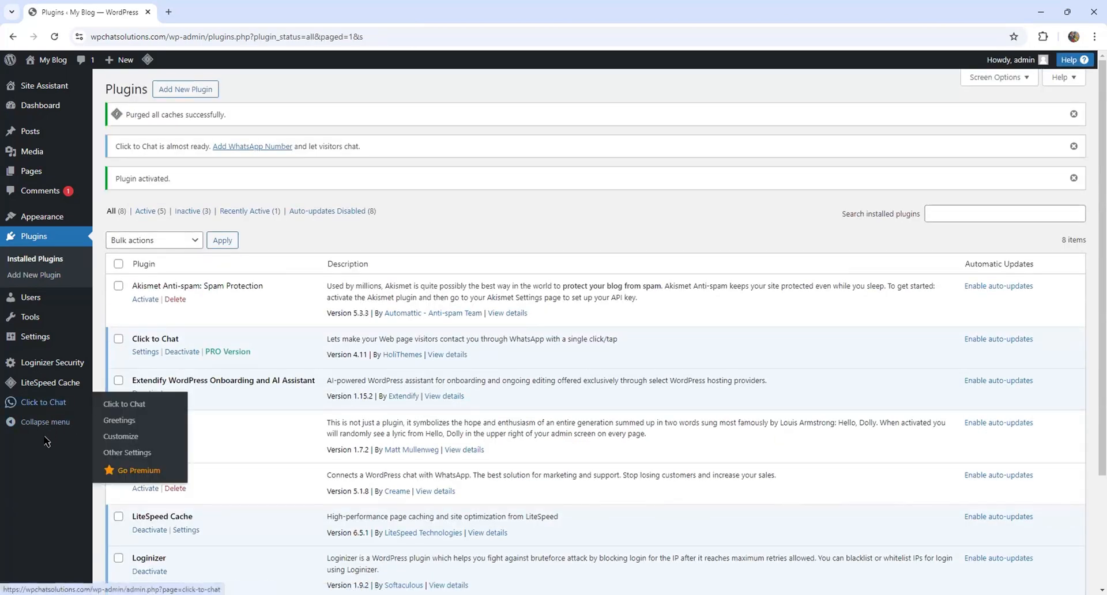
mouse_move(53, 412)
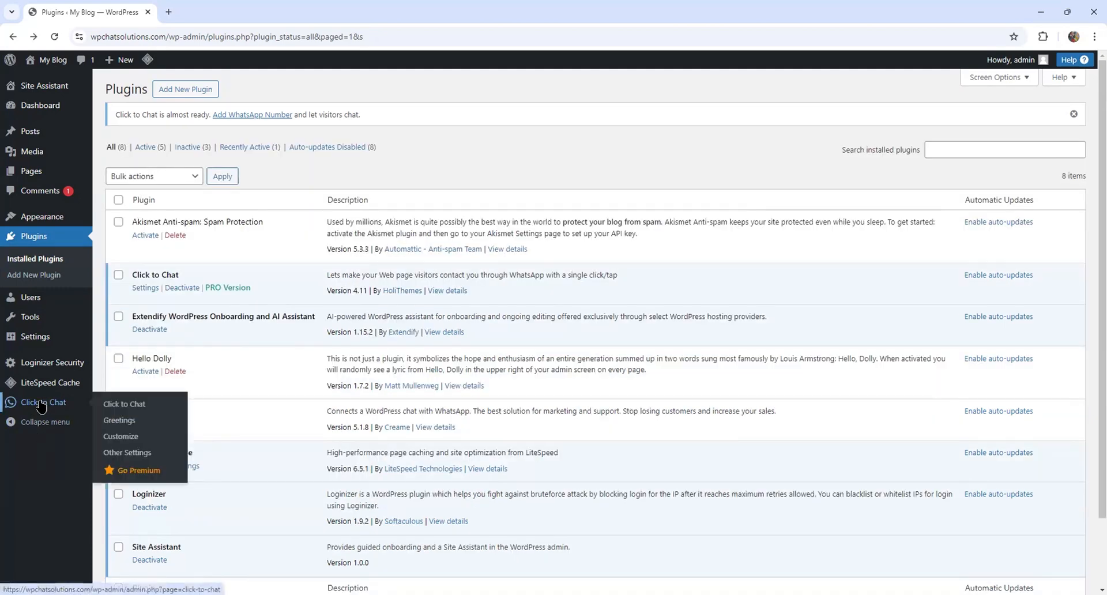
left_click(40, 407)
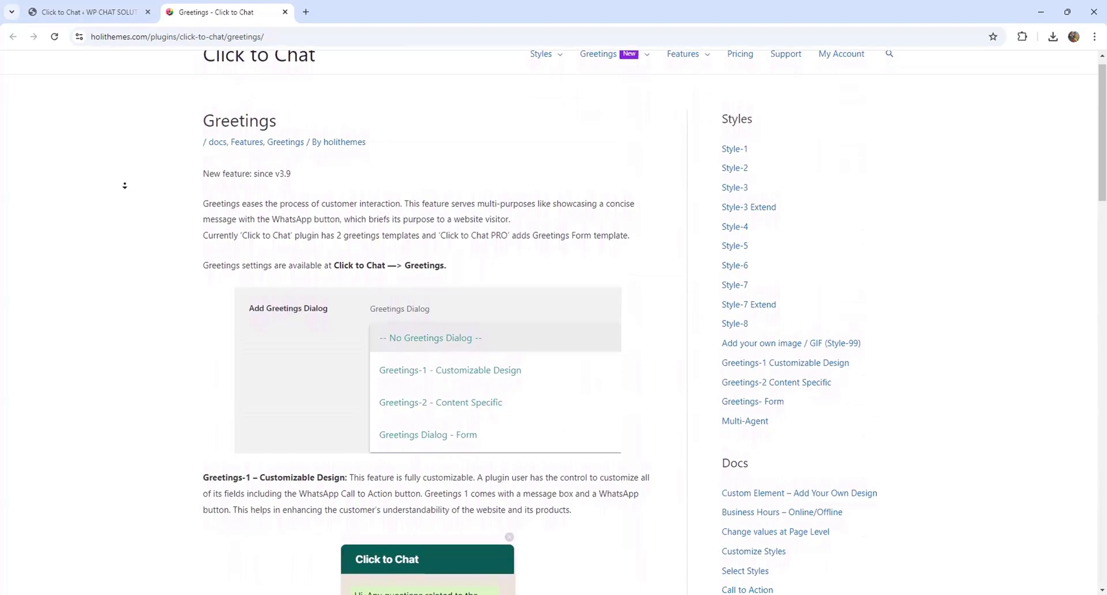
- Review the Greetings-1 and Greetings-2 templates in the plugin's Greetings documentation
middle_click(124, 185)
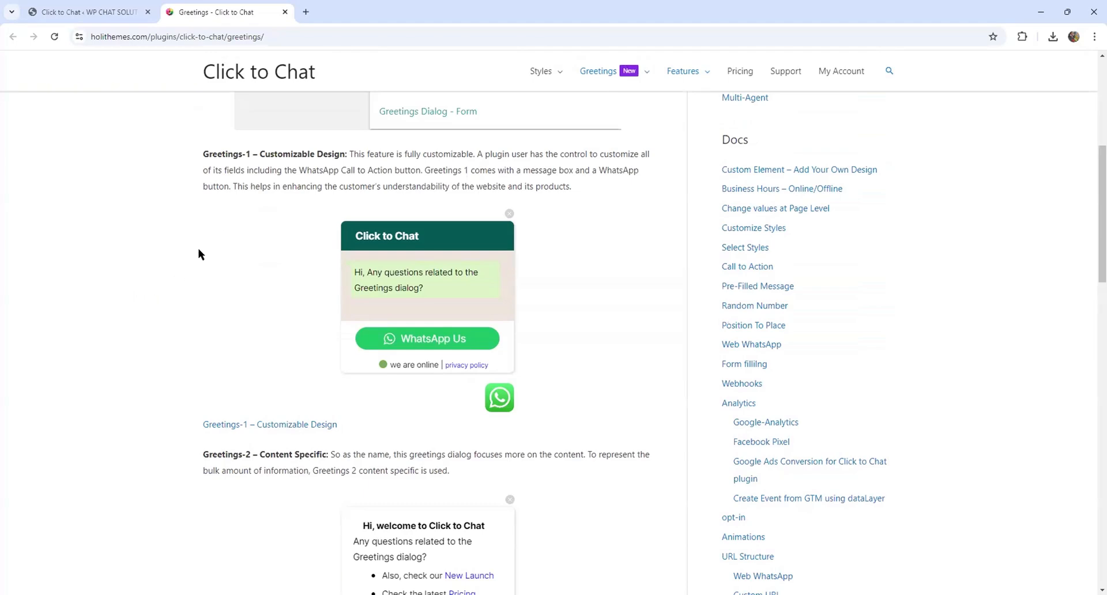
scroll(220, 281, "down", 5)
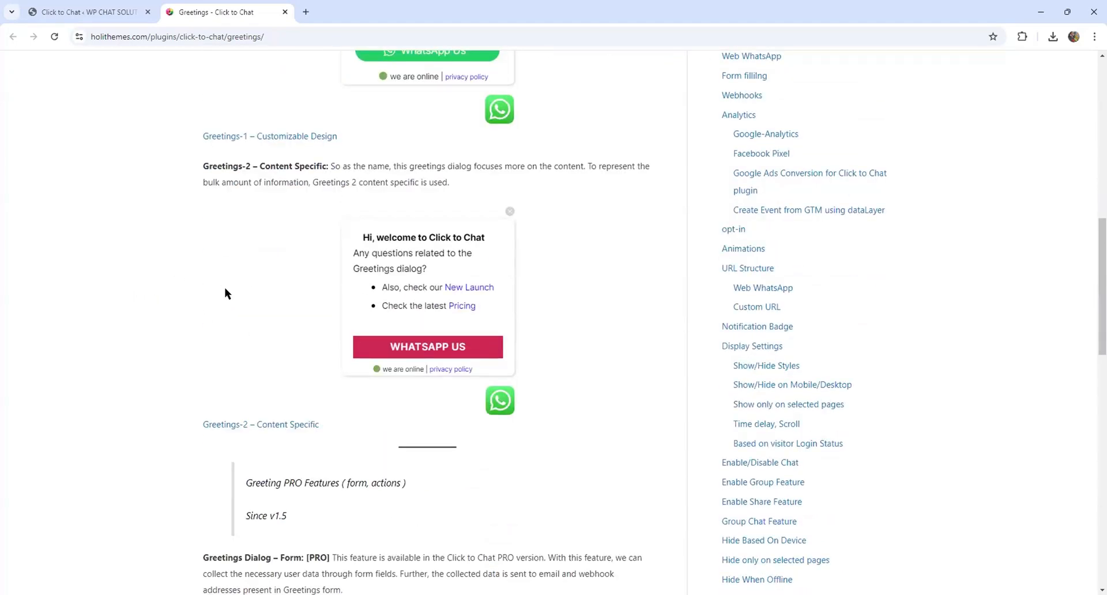
scroll(226, 293, "down", 8)
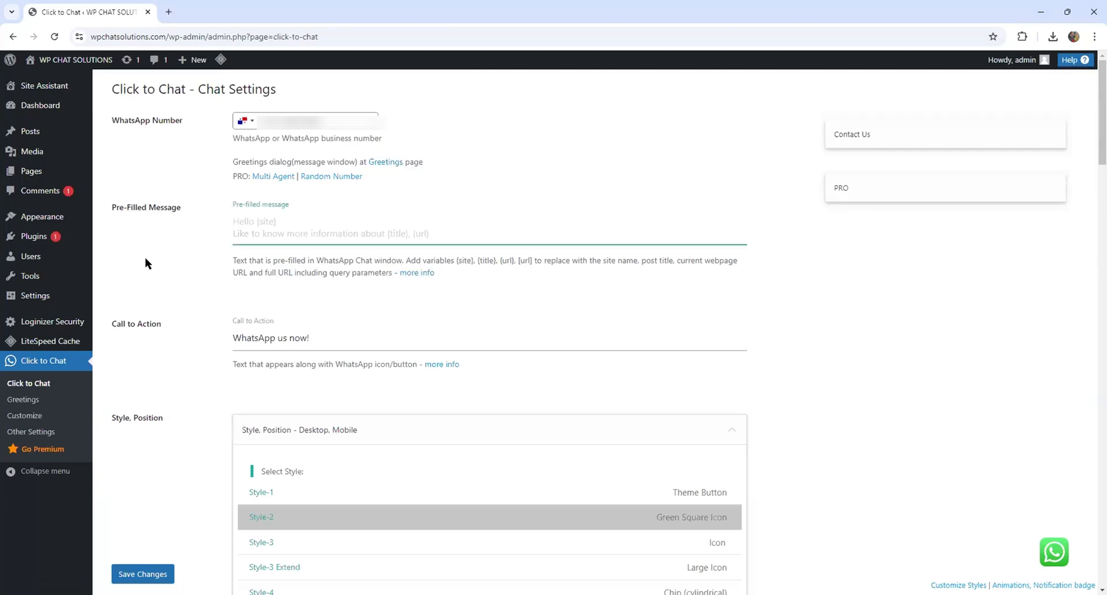
- Set the pre-filled message to "I need more information about your services" and the call to action to "WhatsApp us now!"
type("I need more information about your services")
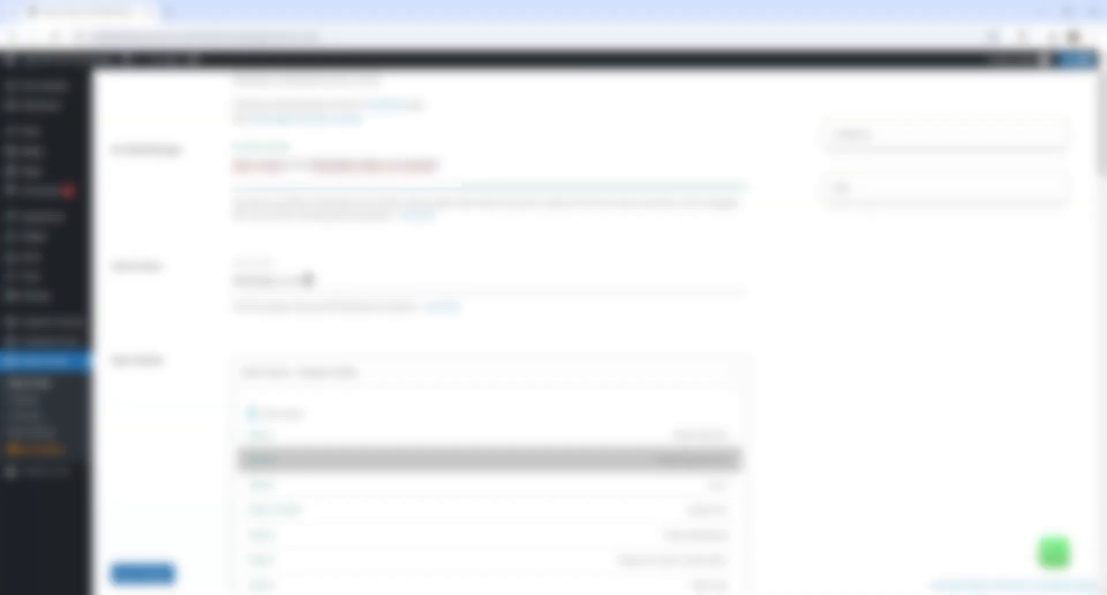
left_click(318, 280)
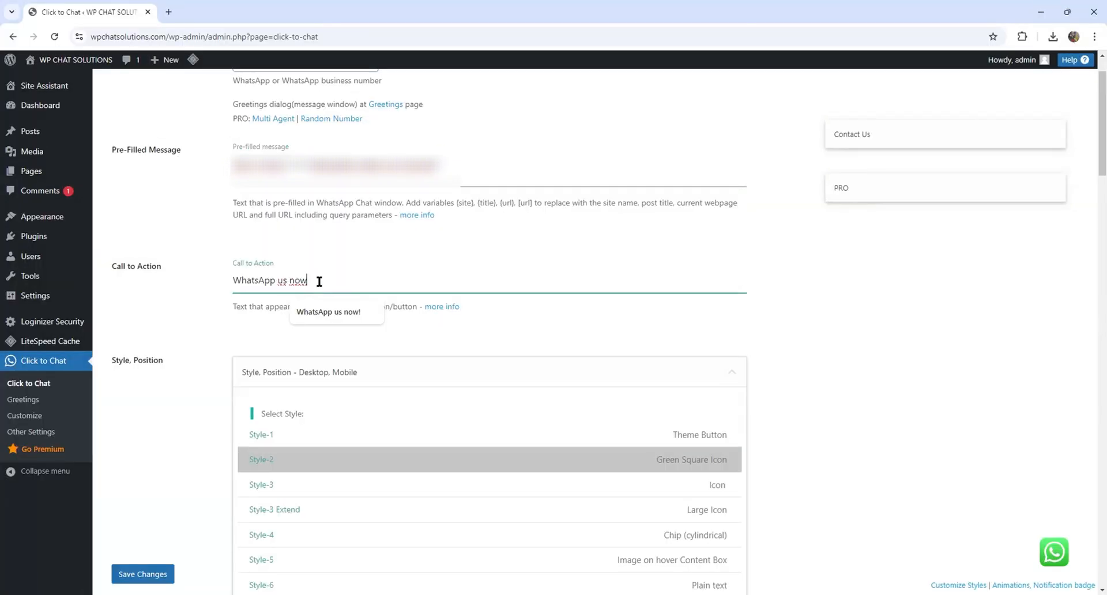
type("!")
- Try the chat button styles Style-1 through Style-5, including Style-3 Extend, and reselect Style-2 (Green Square Icon)
scroll(132, 191, "down", 3)
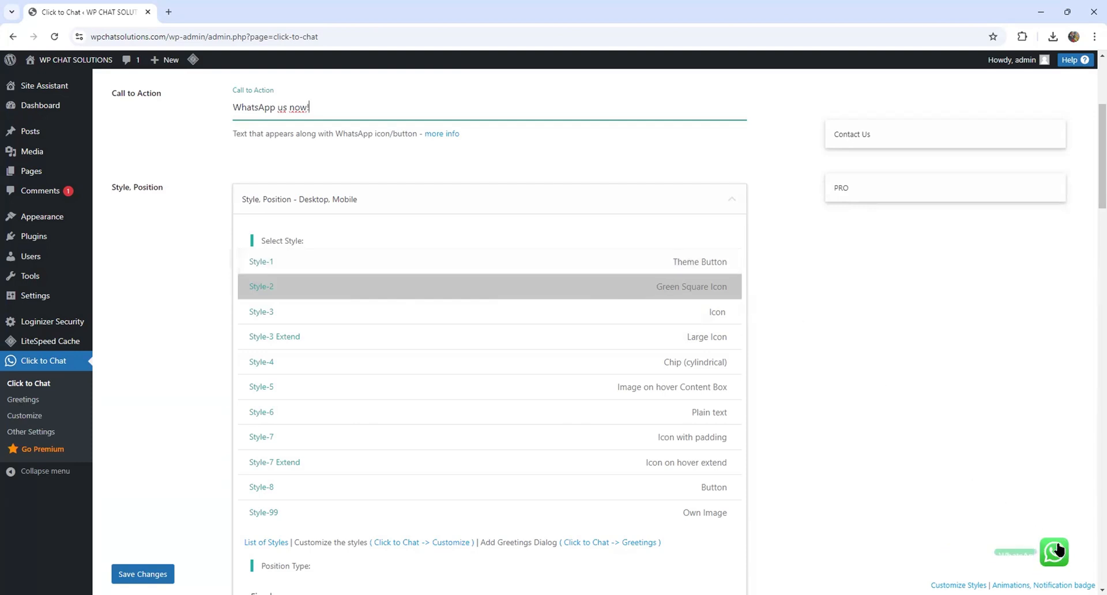
left_click(632, 264)
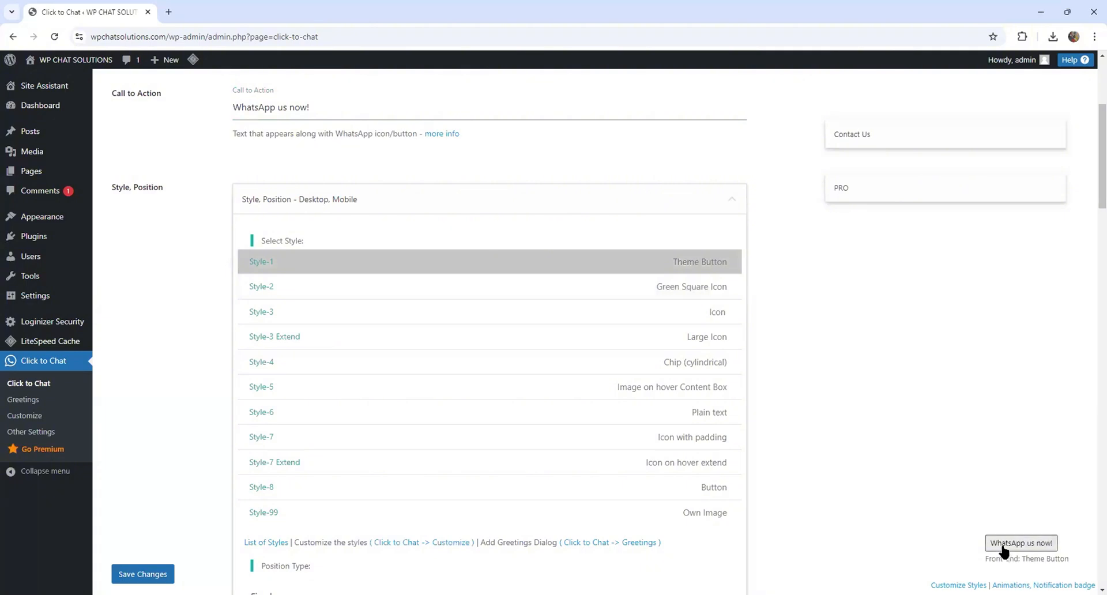
left_click(632, 286)
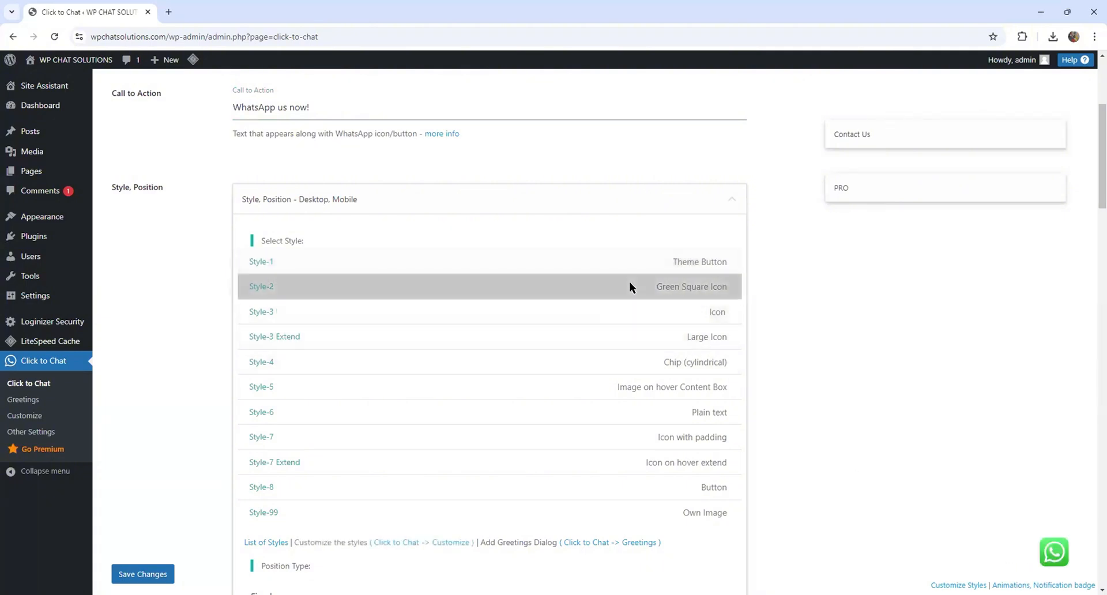
left_click(632, 311)
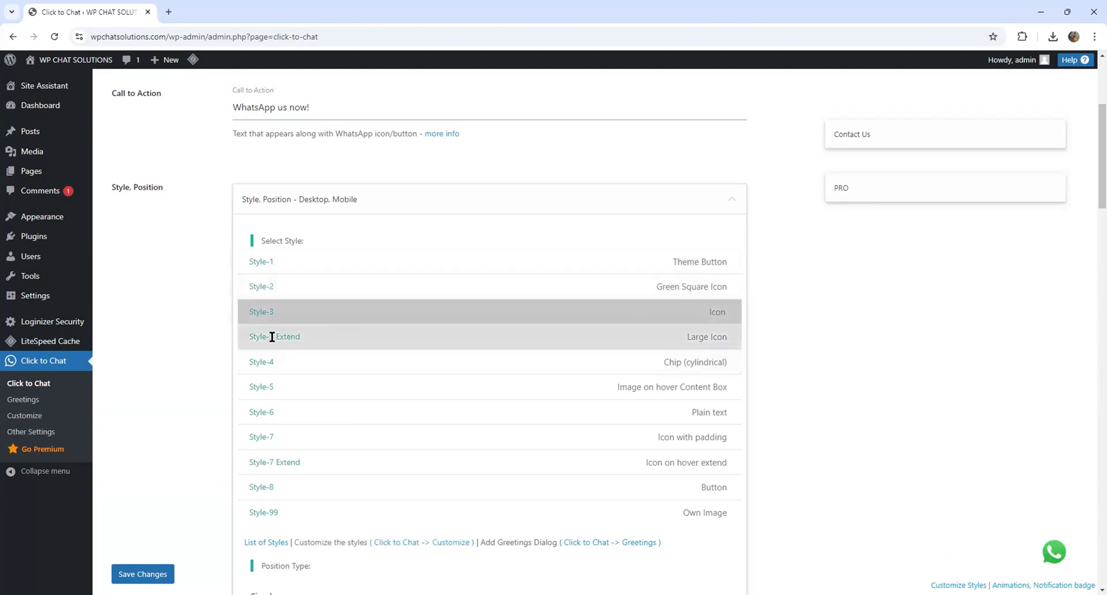
left_click(635, 331)
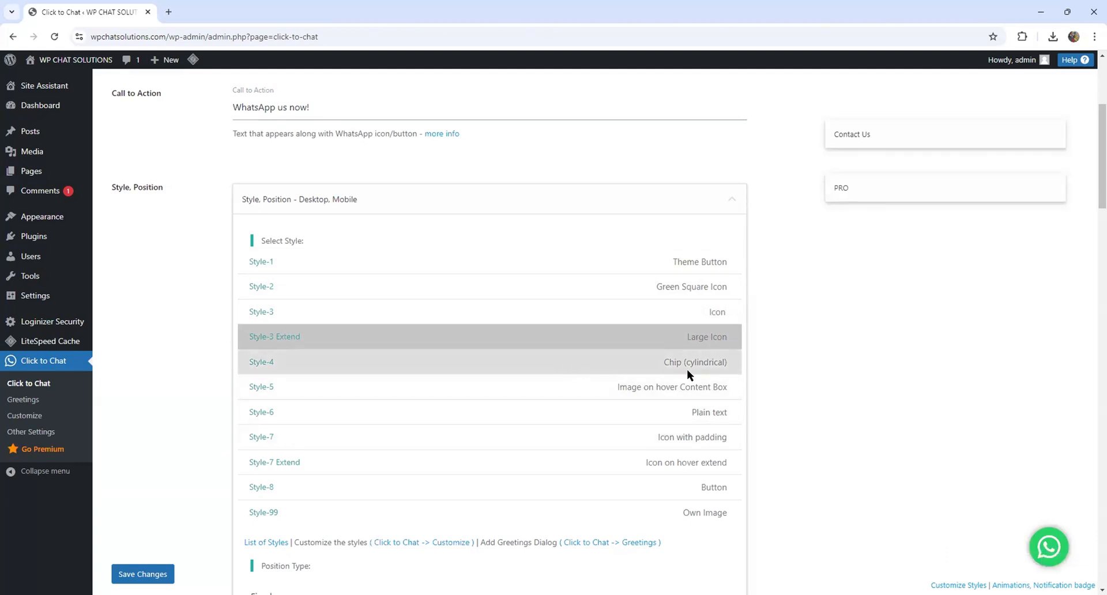
left_click(610, 366)
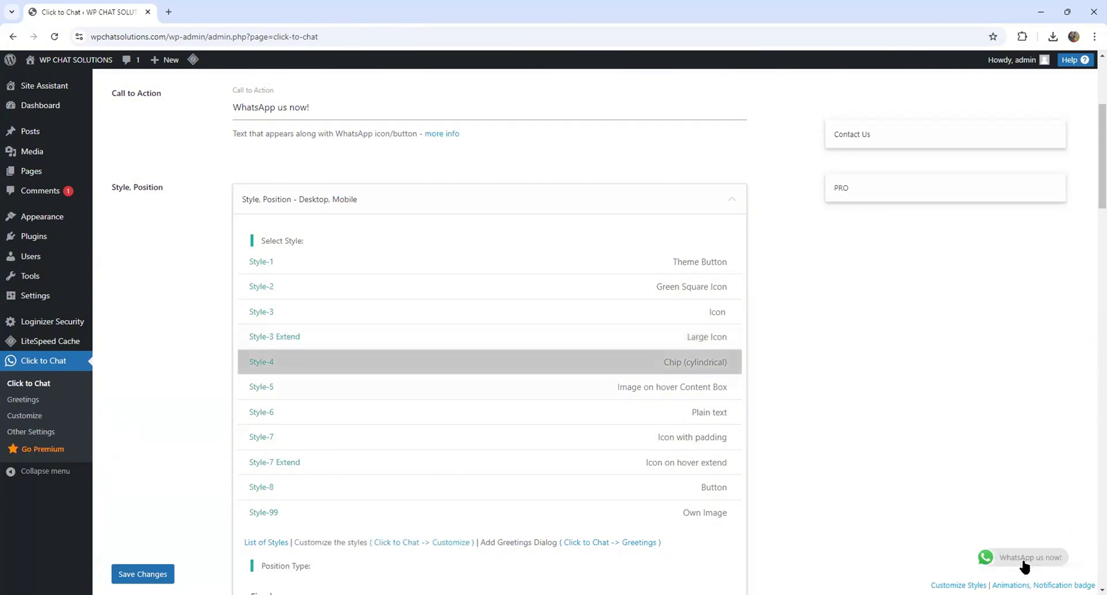
left_click(526, 386)
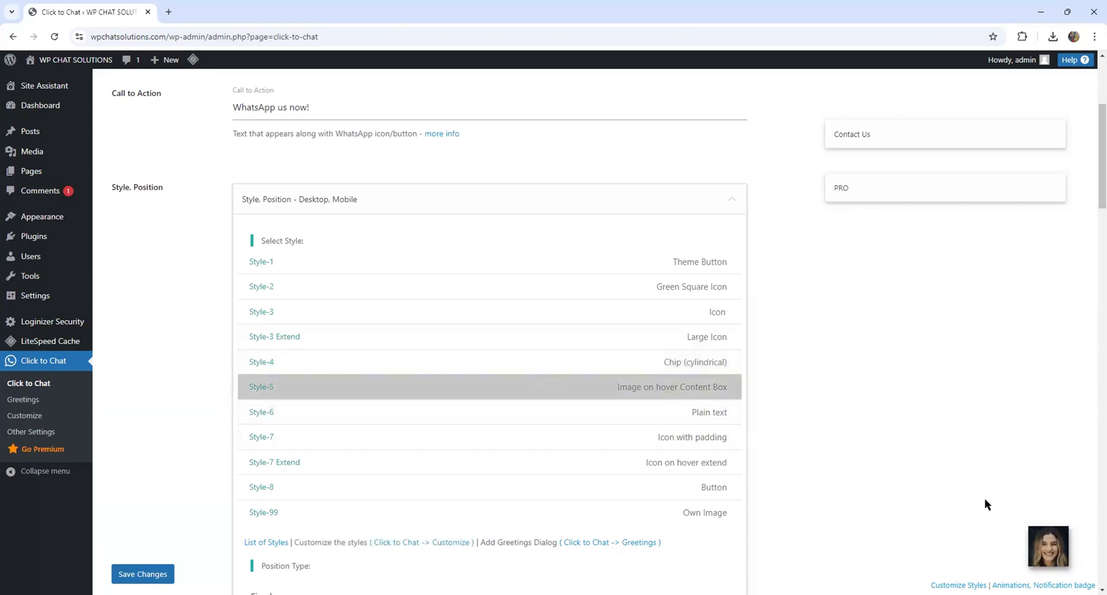
mouse_move(1030, 555)
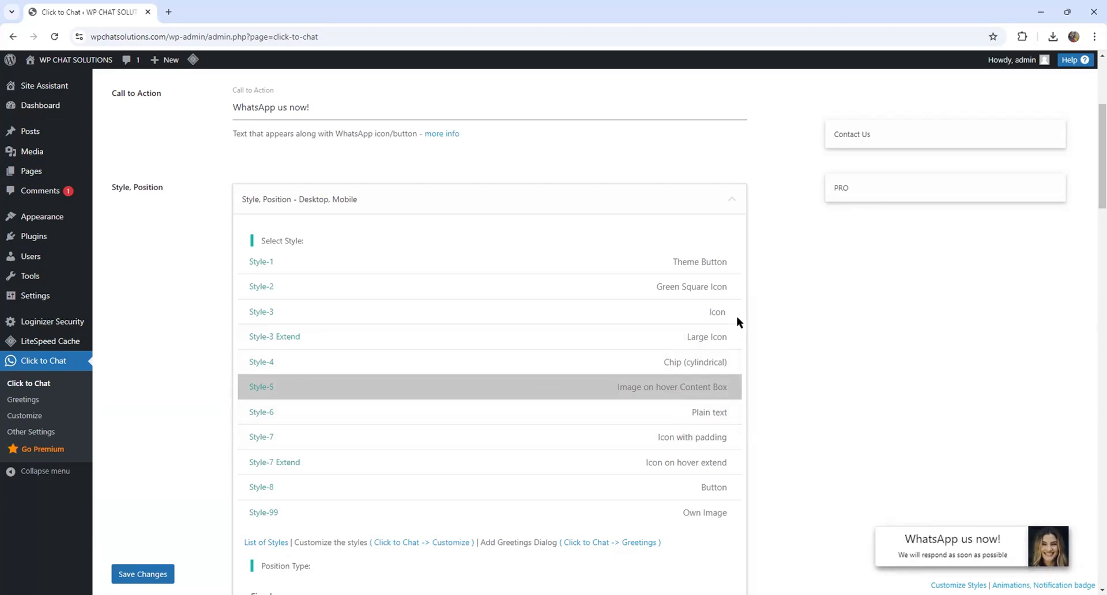
left_click(551, 288)
- Try placing the chat button at the top left by changing its vertical and horizontal placement
scroll(671, 333, "down", 5)
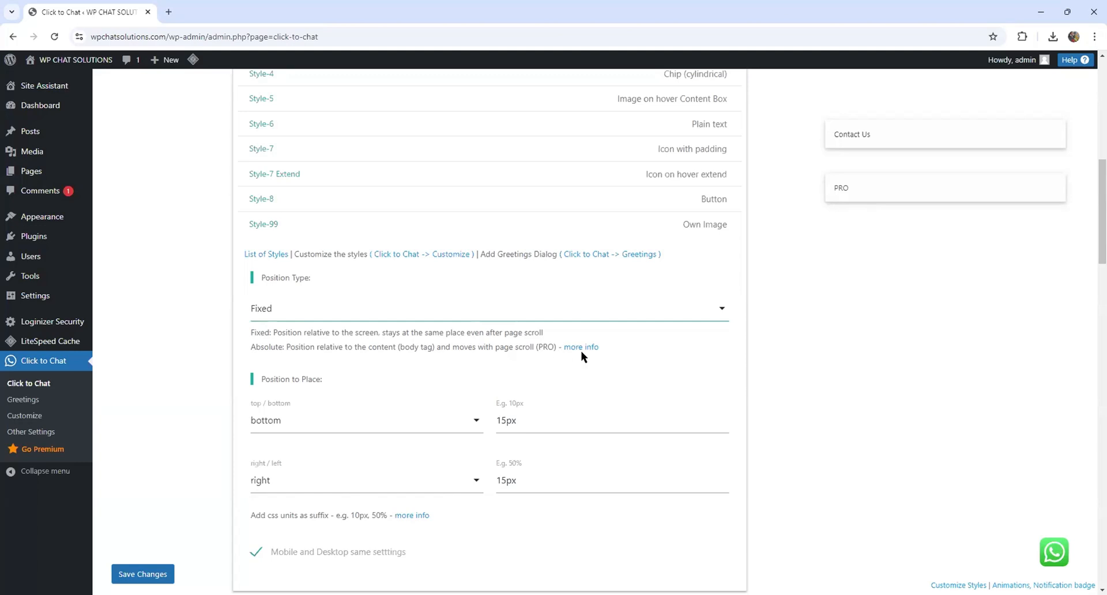
scroll(657, 351, "down", 1)
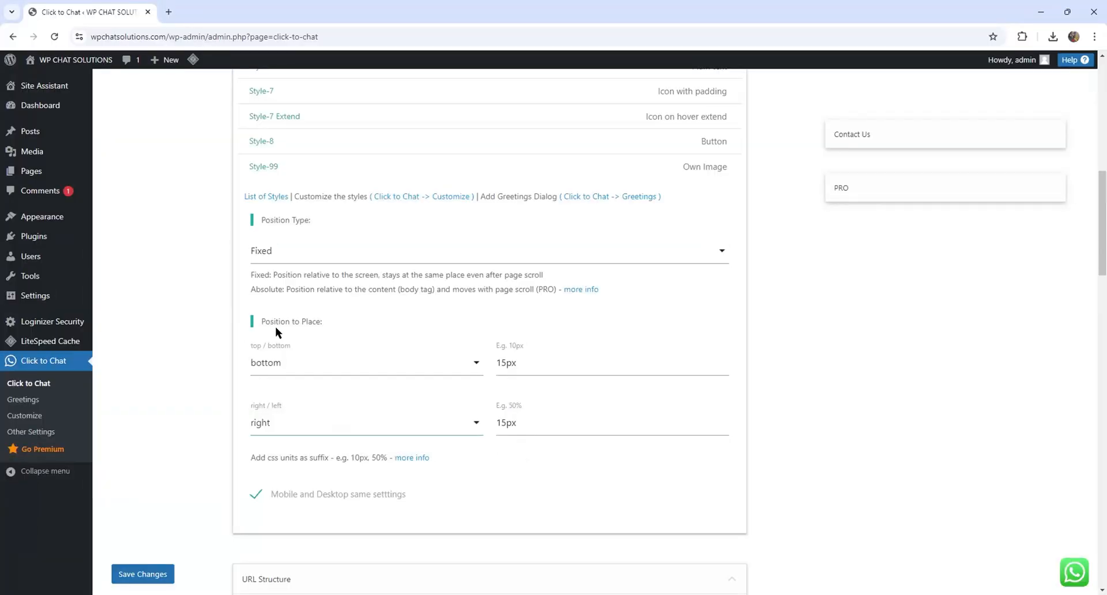
left_click(477, 366)
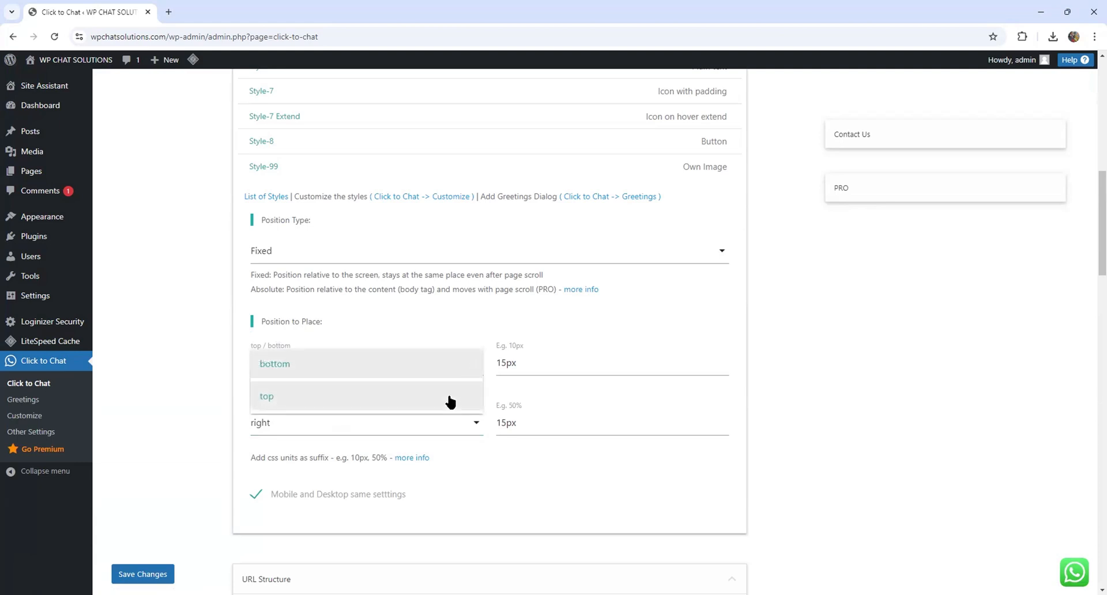
left_click(450, 400)
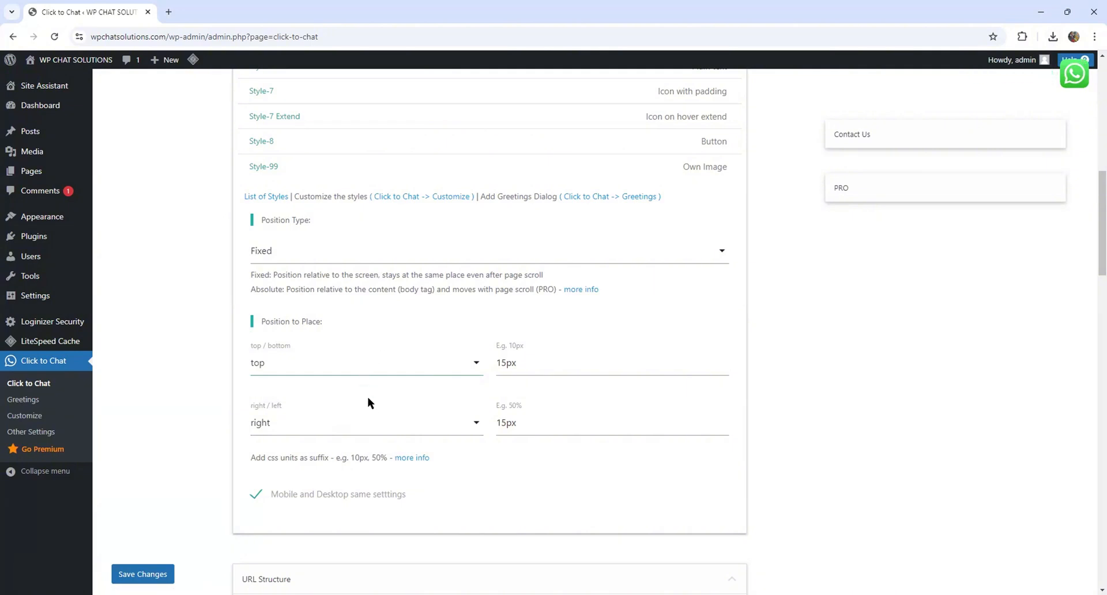
left_click(469, 425)
left_click(318, 464)
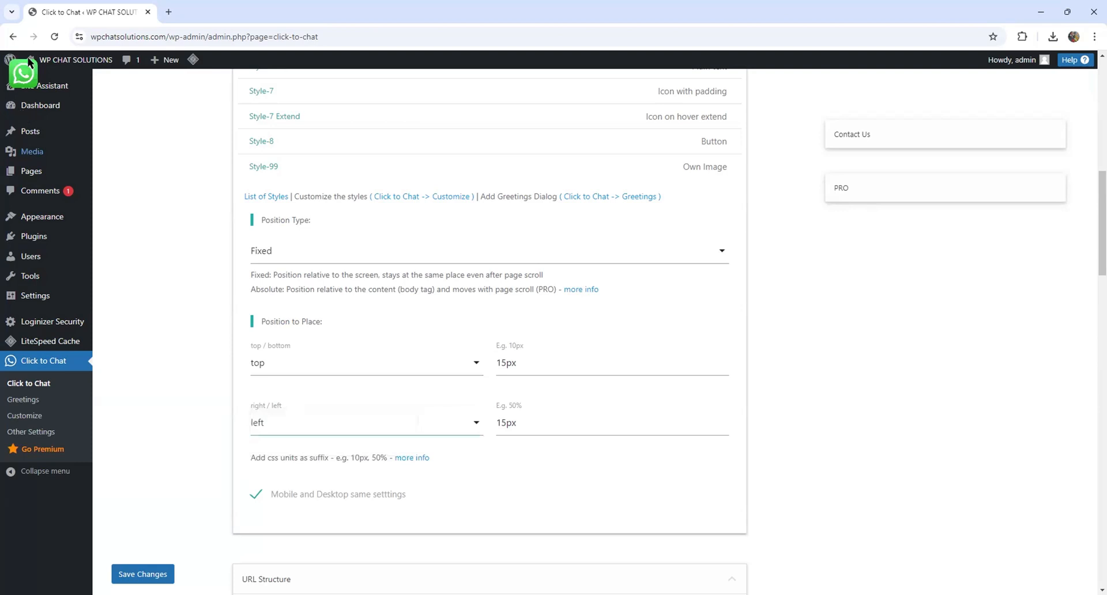
- Set the chat button's placement back to bottom and right
left_click(475, 368)
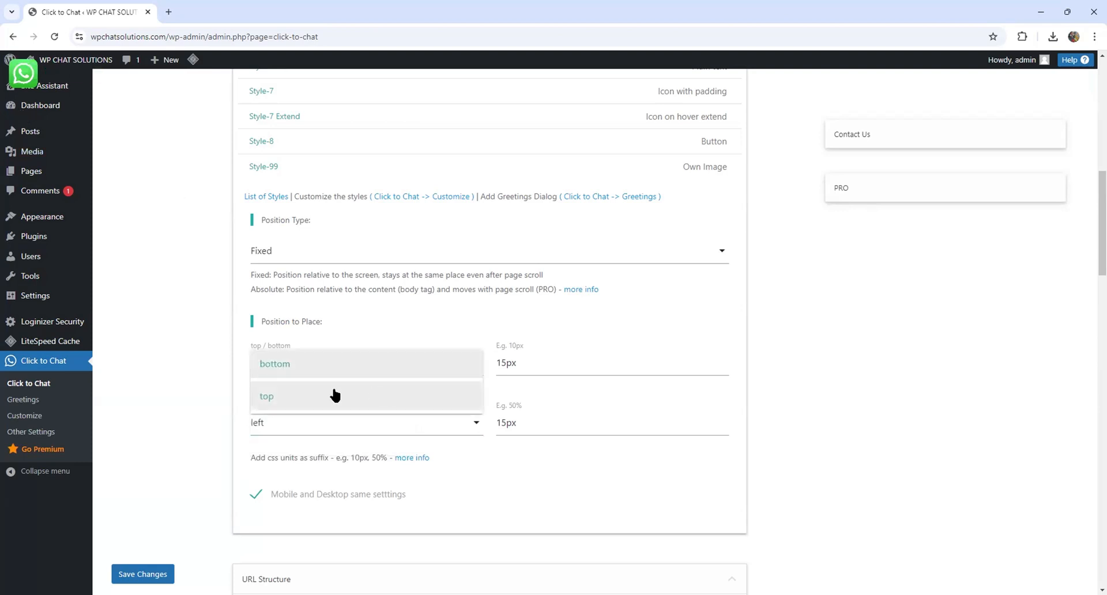
left_click(314, 360)
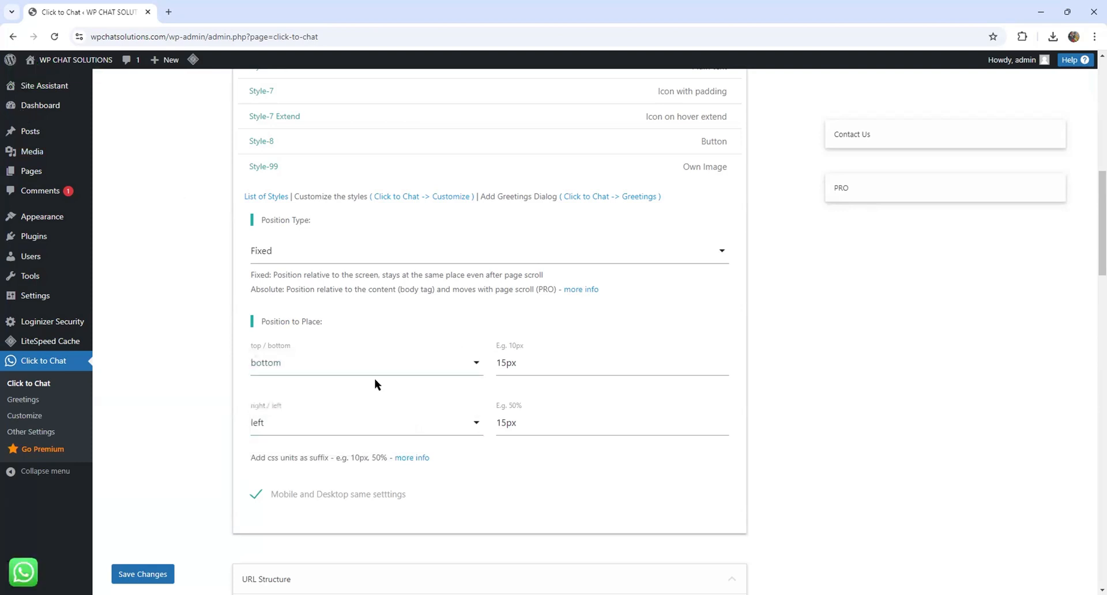
left_click(474, 424)
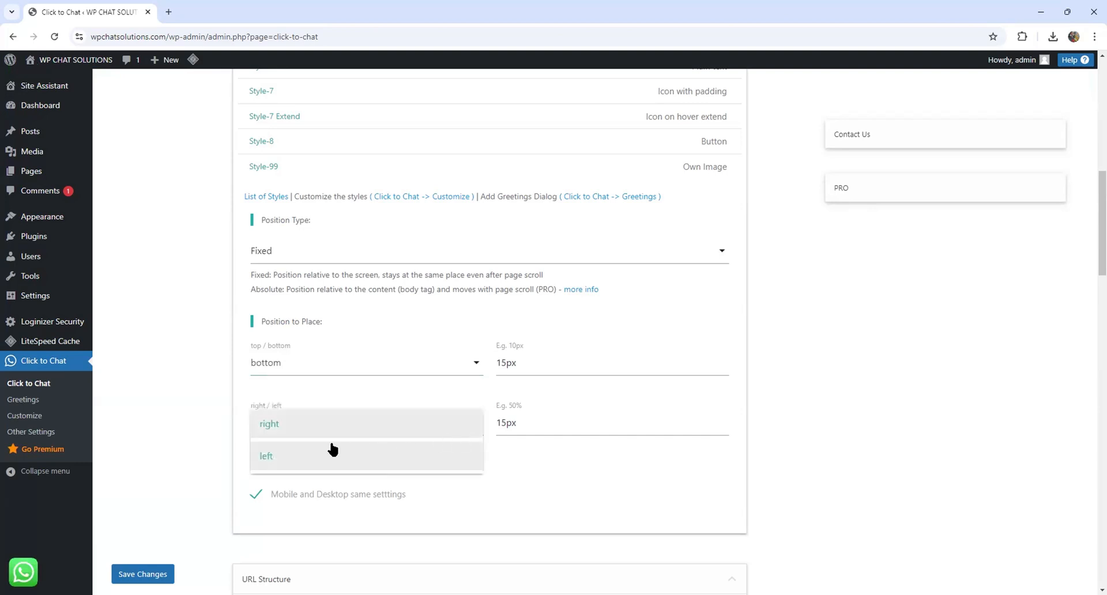
left_click(299, 428)
- Try hiding the chat button on the home page, posts and pages, and return all three to the Global (show) setting
scroll(391, 425, "down", 1)
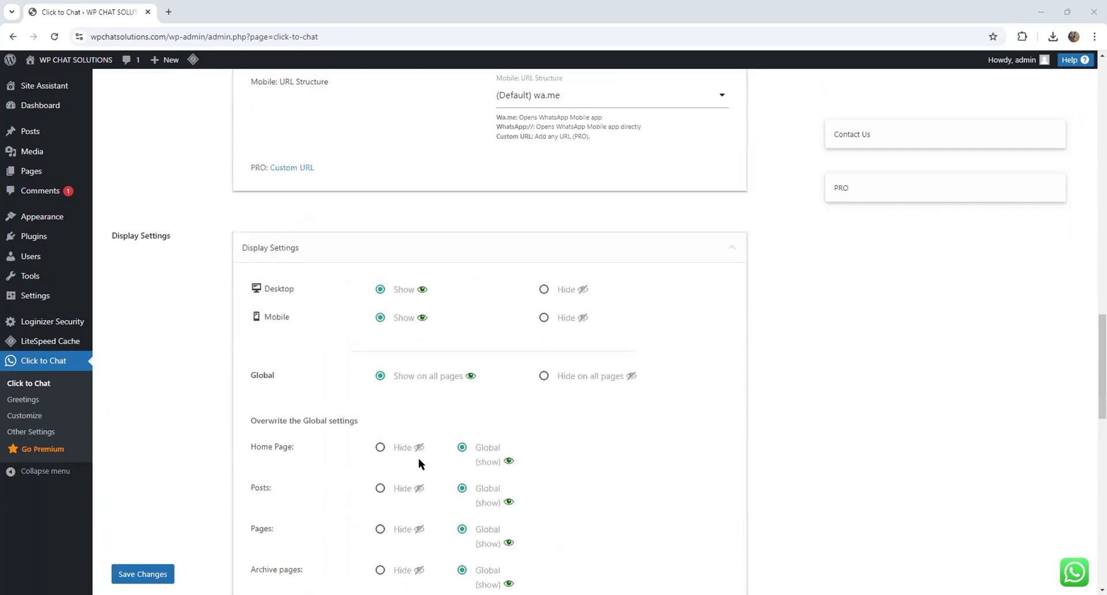
scroll(420, 462, "down", 3)
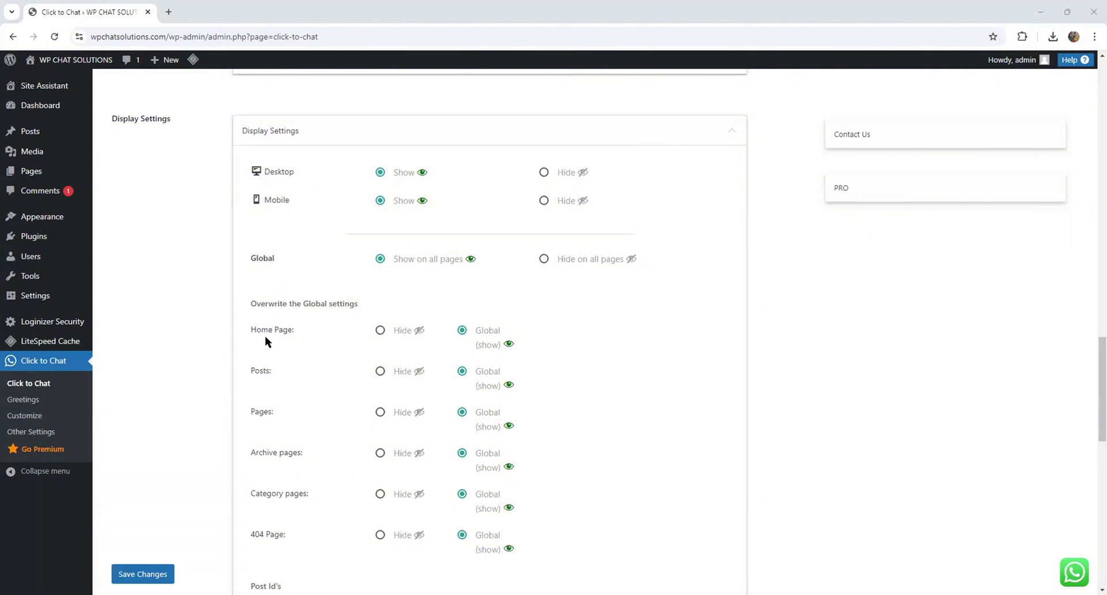
left_click(381, 332)
left_click(381, 373)
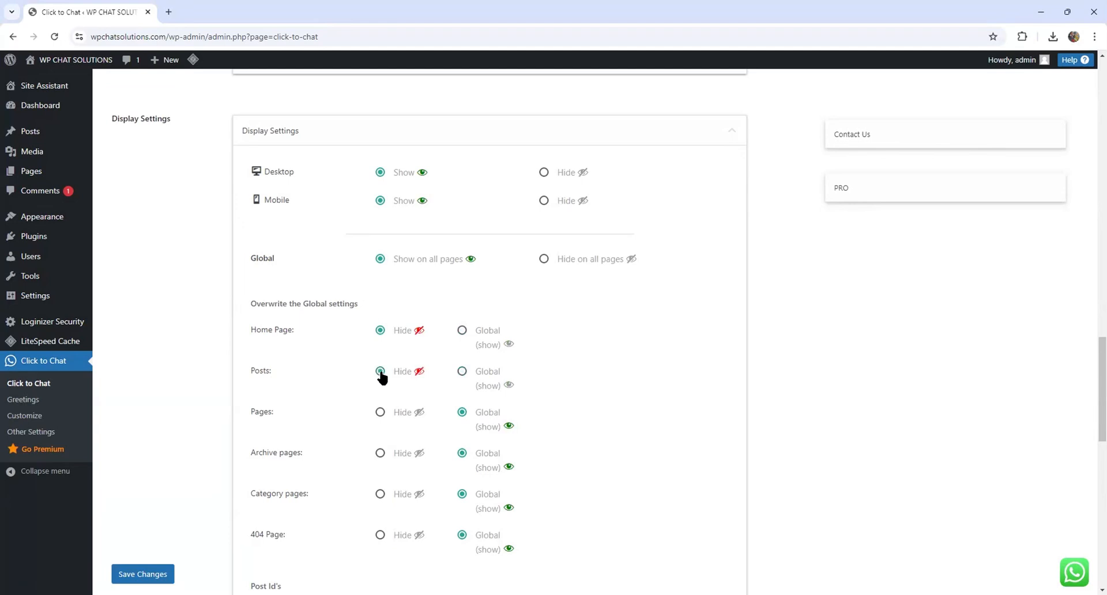
left_click(380, 413)
left_click(461, 372)
left_click(463, 331)
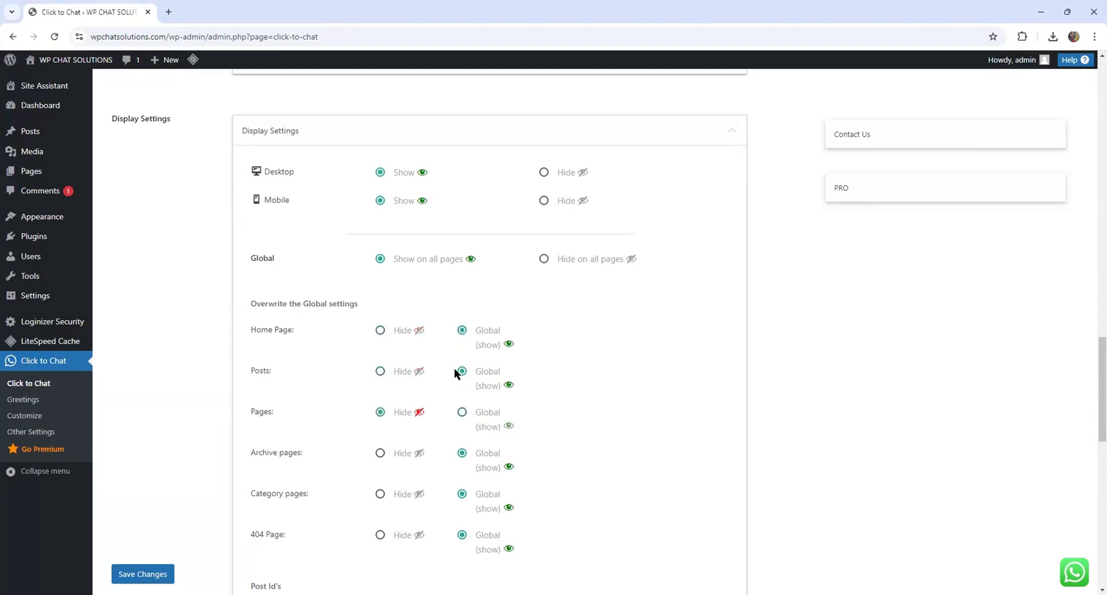
left_click(462, 412)
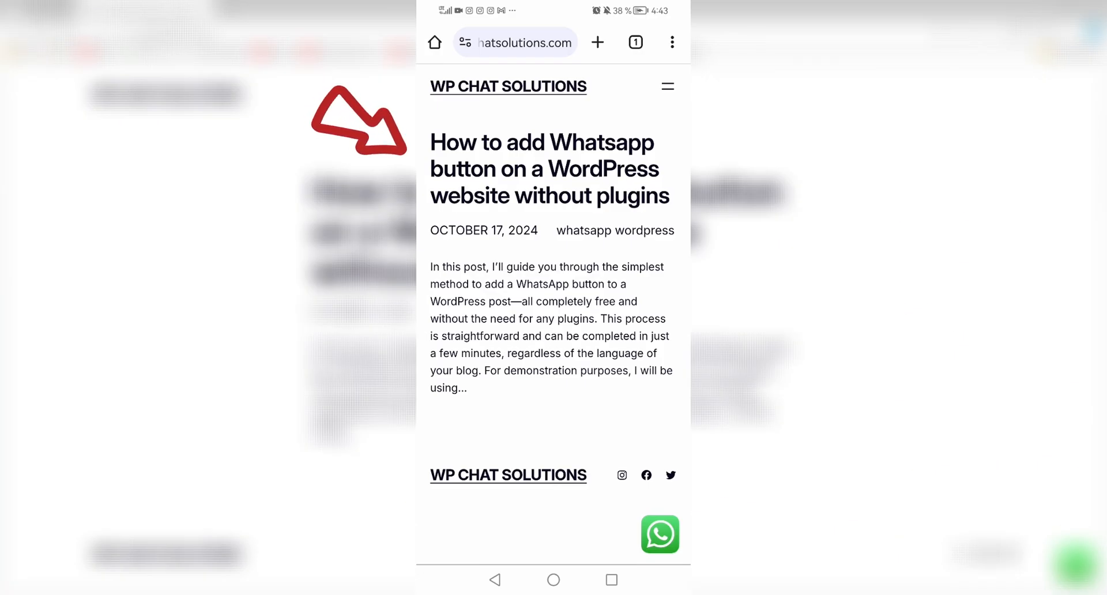
- Test the WhatsApp button on the mobile version of the site by opening the chat and sending the pre-filled message
left_click(660, 534)
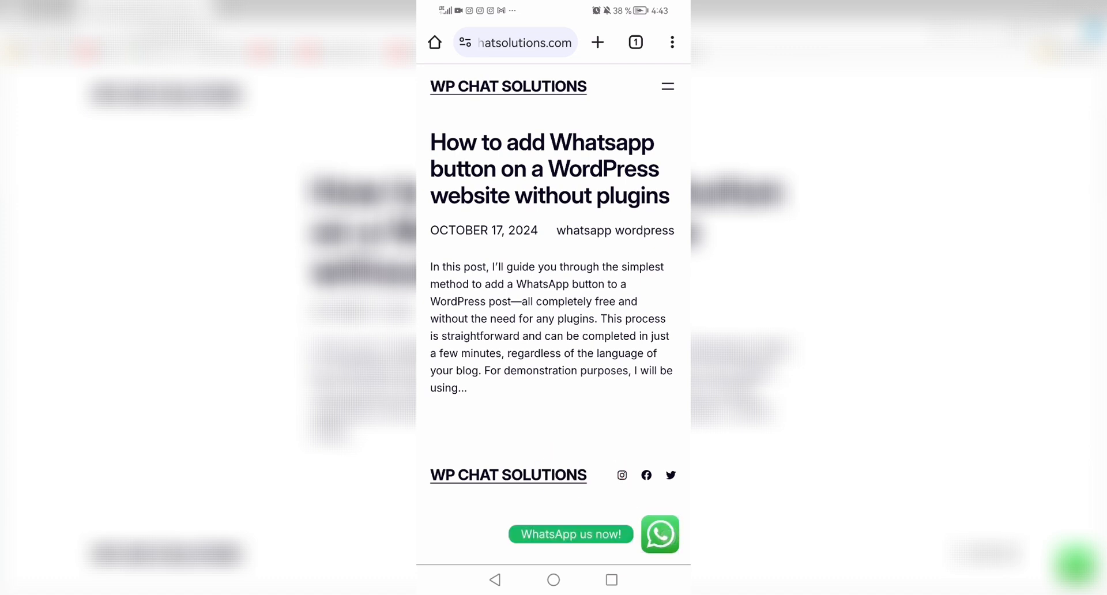
left_click(660, 533)
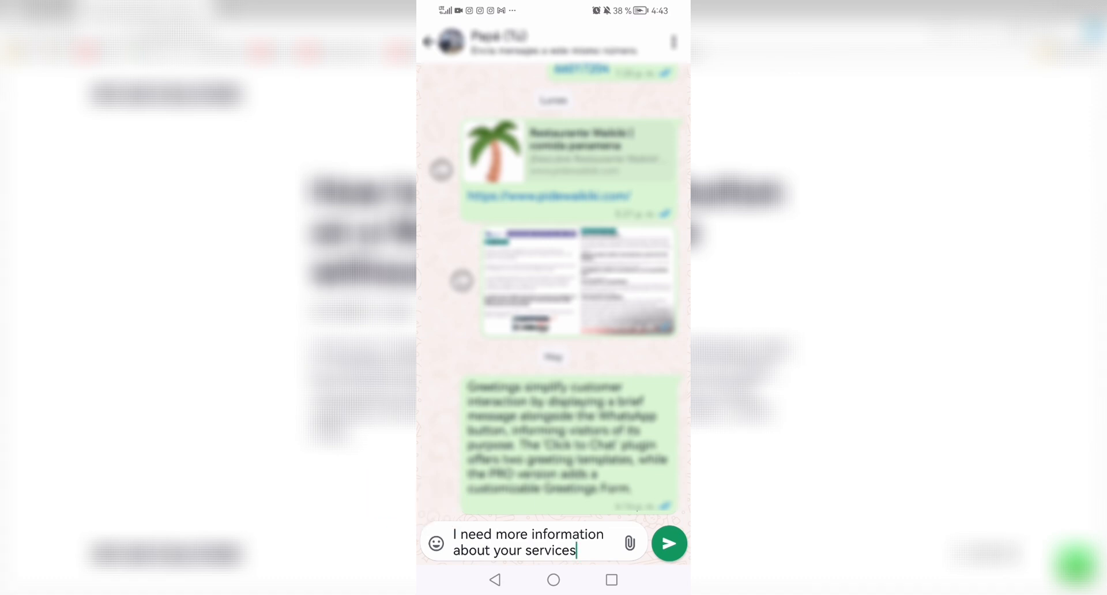
left_click(668, 543)
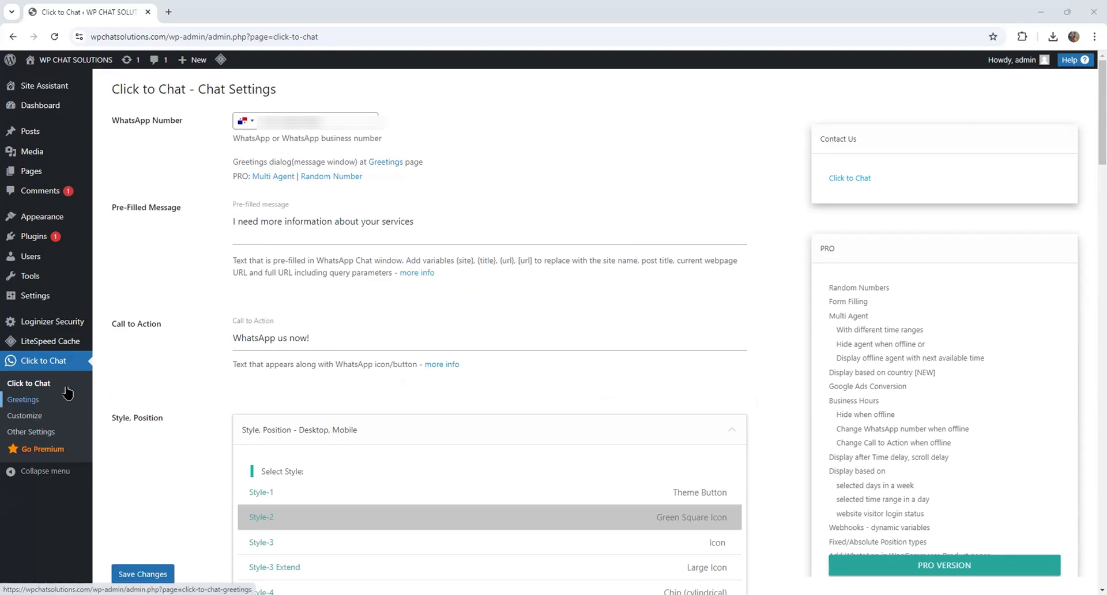
- Open the plugin's Greetings settings and select the Greetings-1 - Customizable Design dialog
left_click(382, 164)
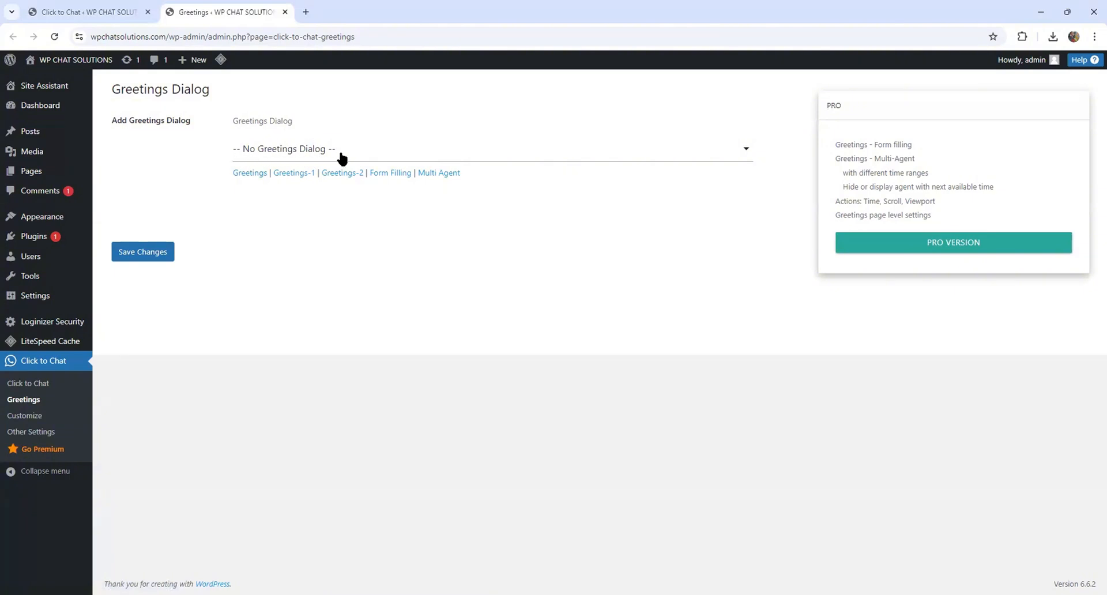
left_click(743, 152)
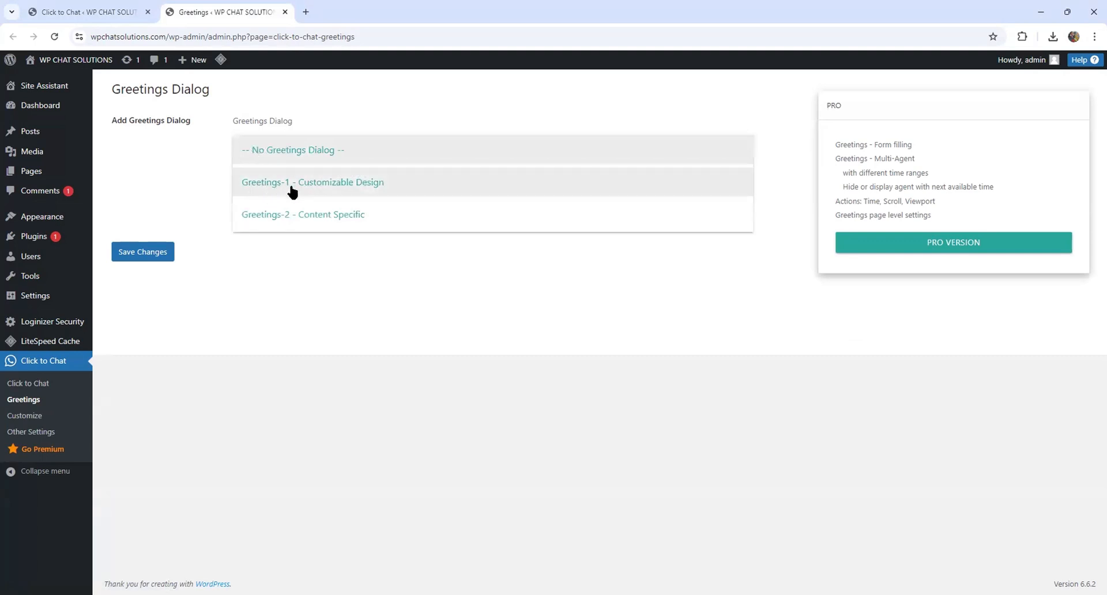
left_click(401, 183)
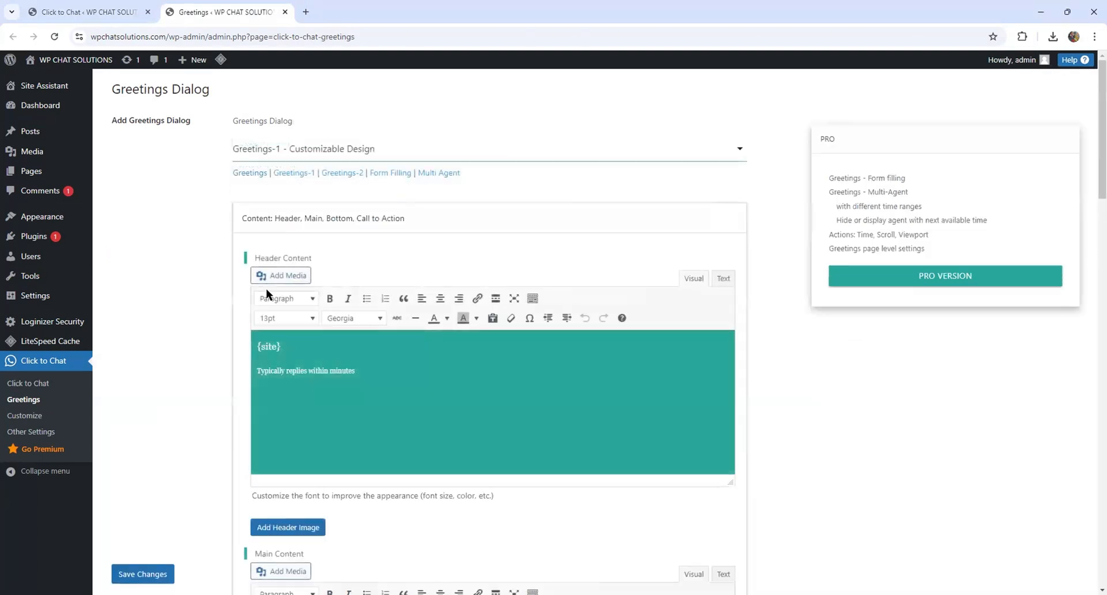
- Review the Greetings-1 header, main and bottom content, call to action, background colors, and additional display, size and initial stage settings
scroll(170, 308, "down", 2)
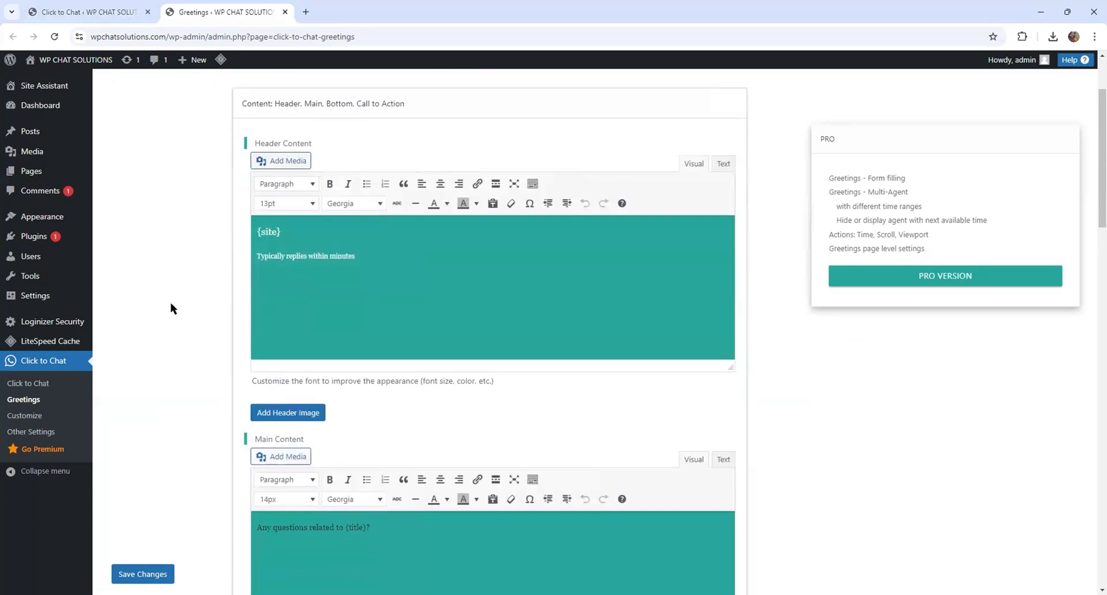
scroll(203, 306, "up", 2)
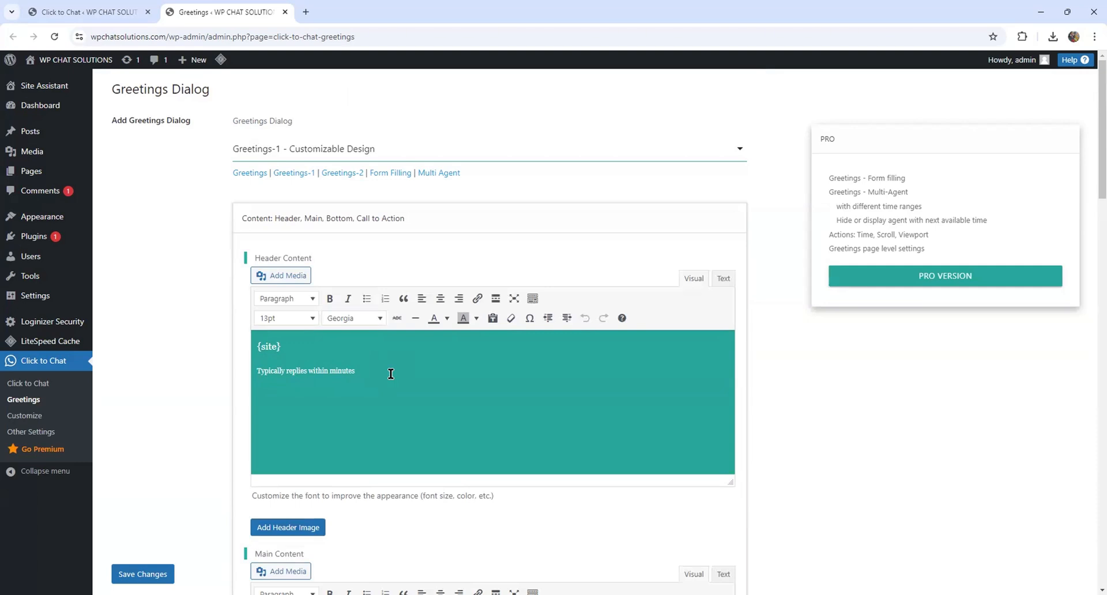
scroll(390, 374, "down", 7)
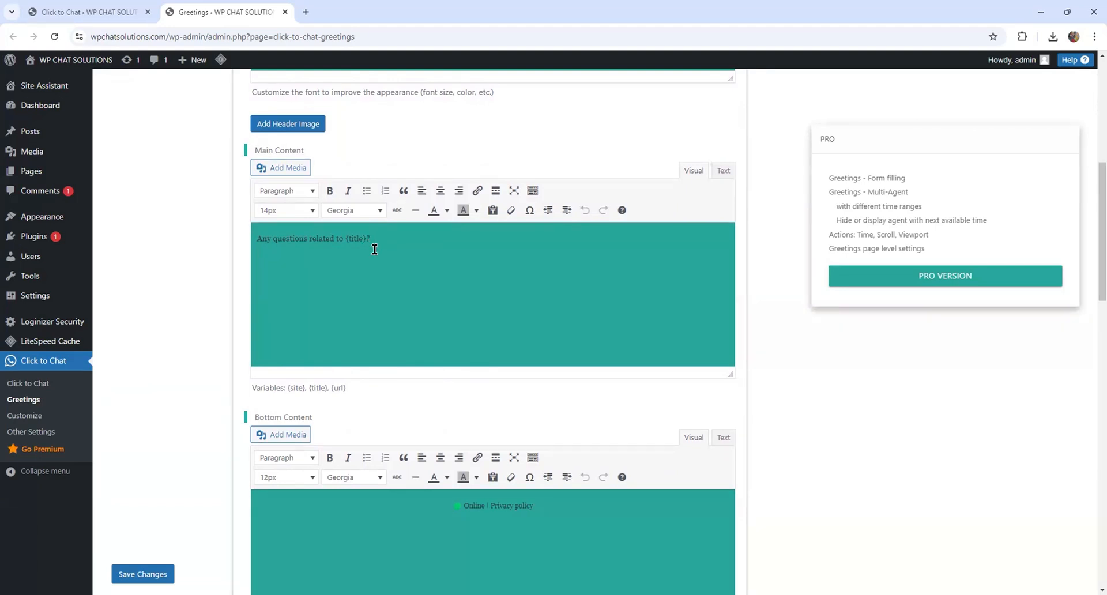
scroll(385, 266, "down", 4)
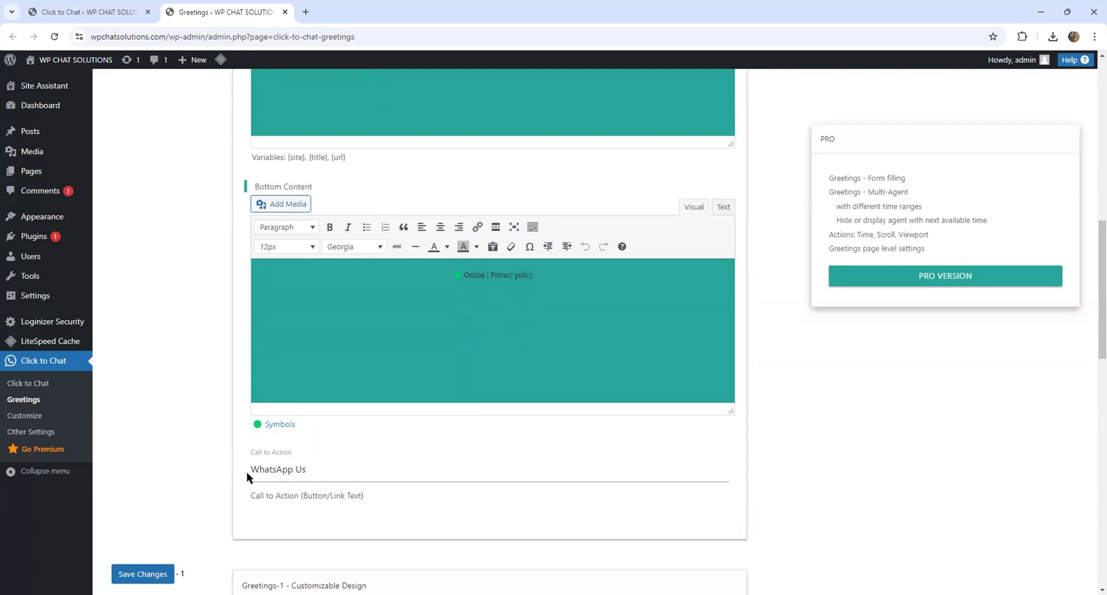
scroll(222, 403, "down", 4)
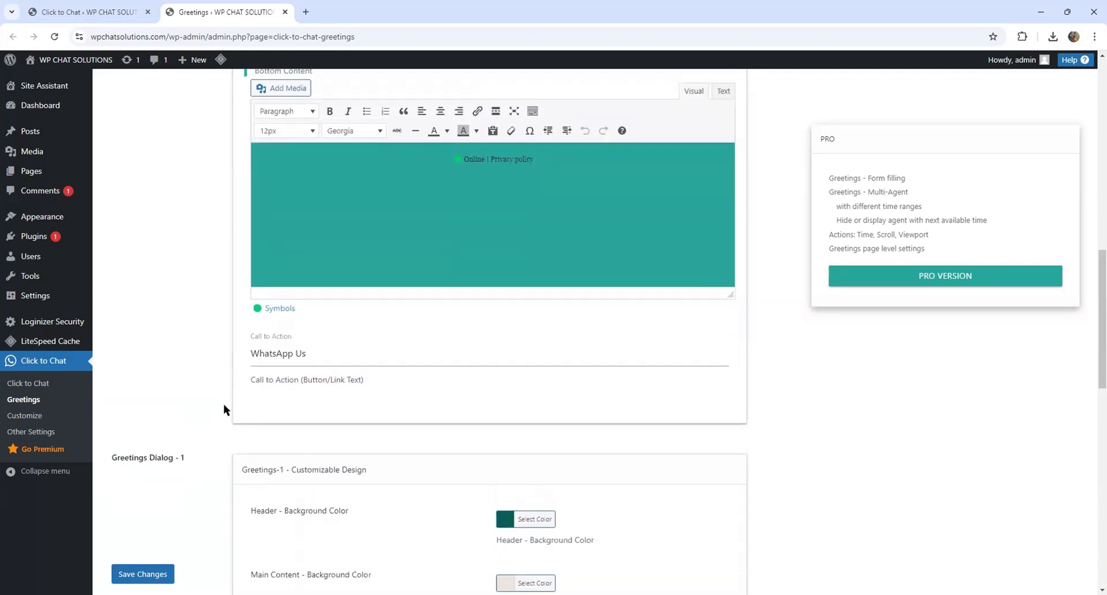
scroll(527, 392, "down", 1)
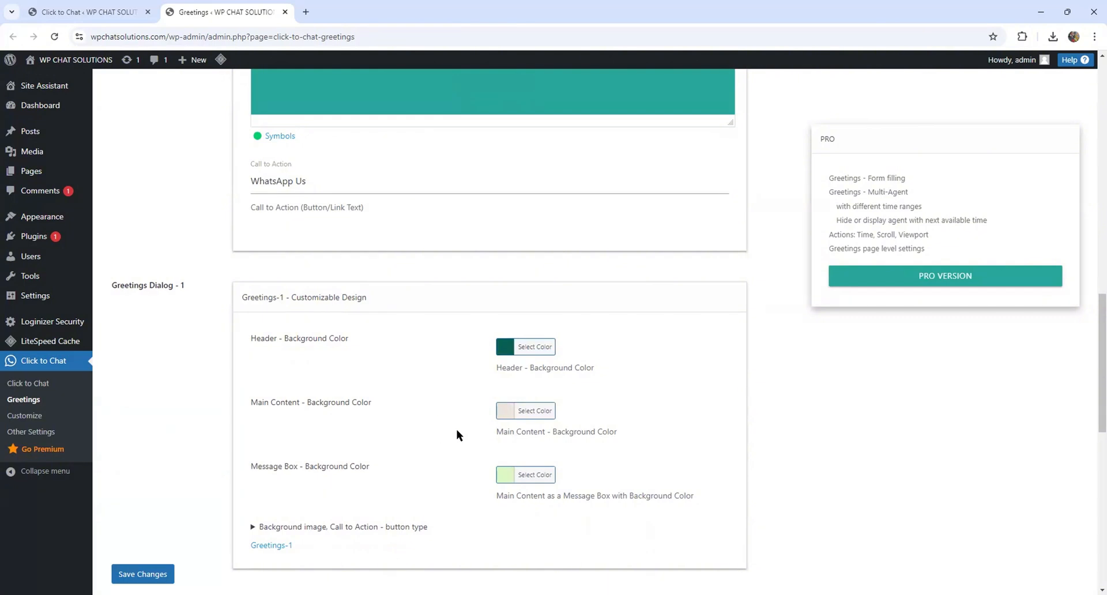
scroll(457, 433, "down", 5)
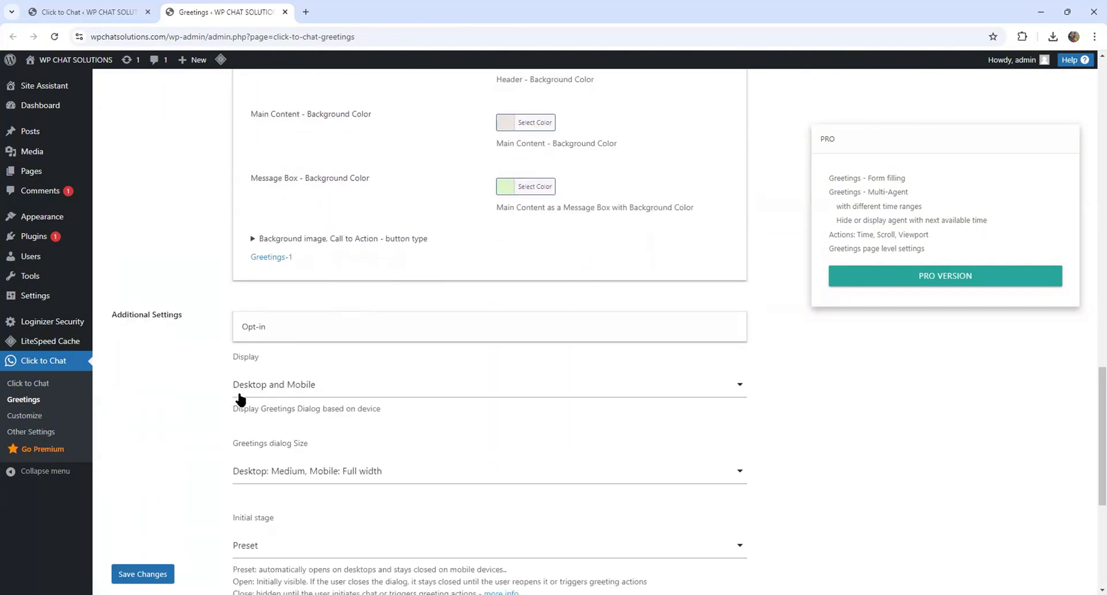
scroll(230, 388, "up", 2)
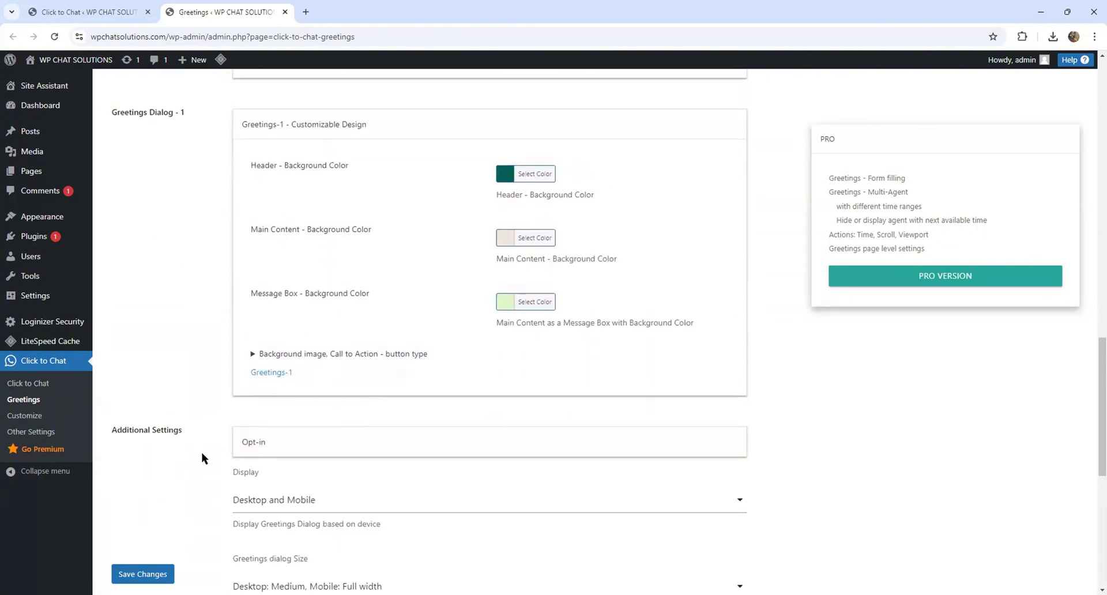
scroll(201, 455, "down", 3)
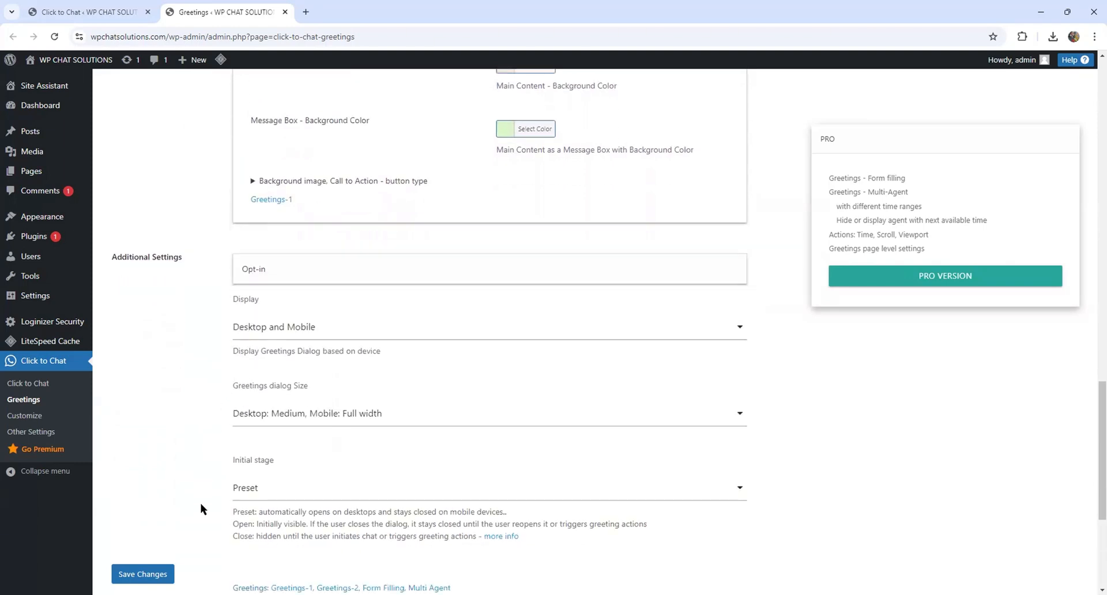
scroll(201, 507, "down", 2)
- Save the Greetings-1 dialog and compare its header, main and bottom content with the greeting on the mobile site
left_click(142, 573)
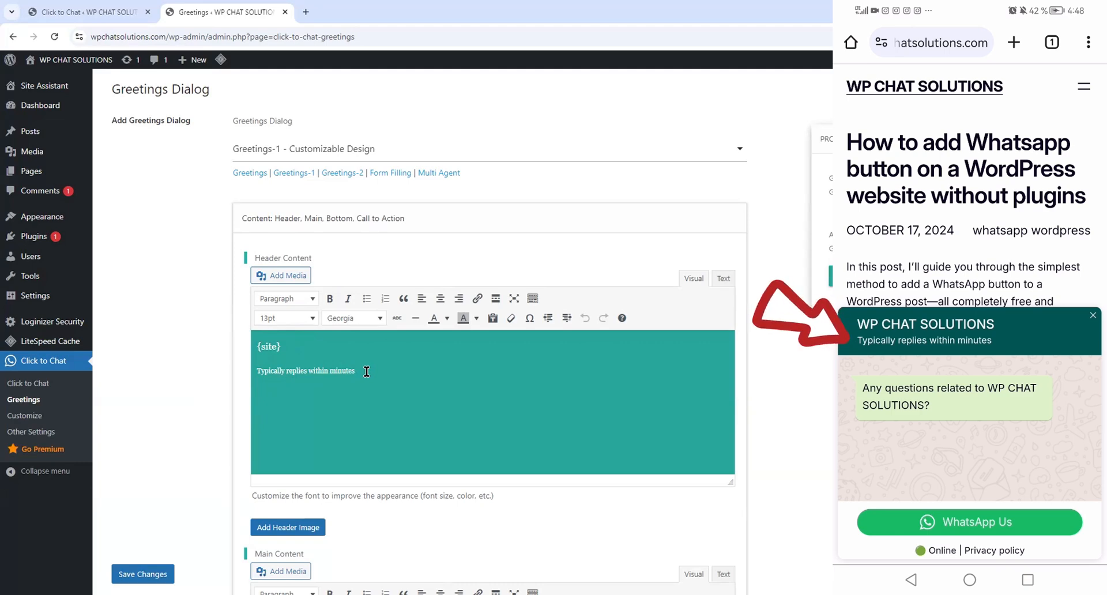
scroll(367, 372, "down", 5)
scroll(367, 371, "down", 9)
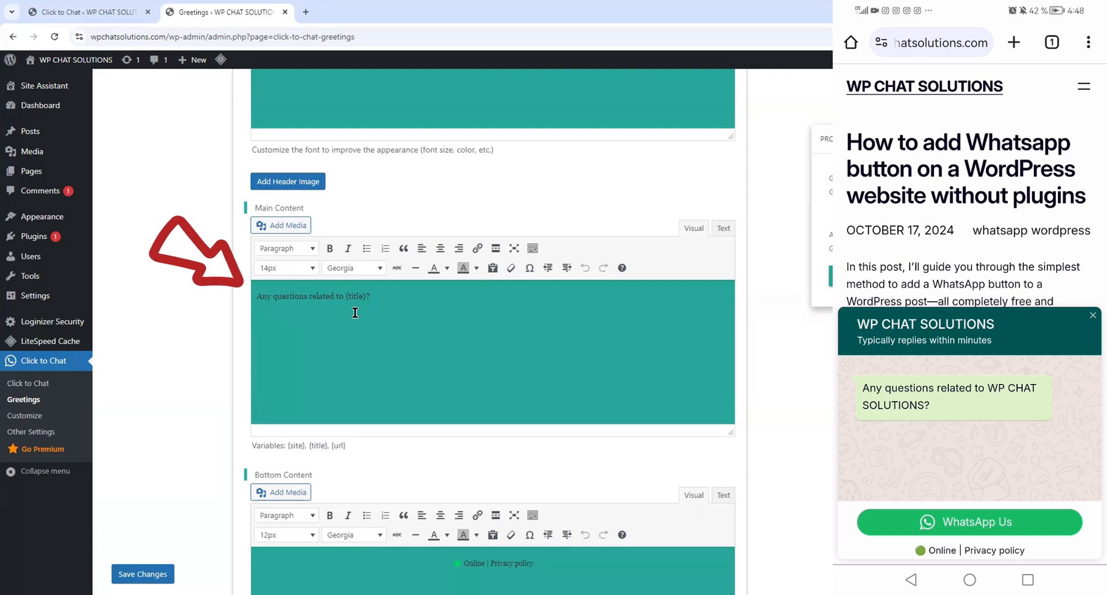
scroll(355, 312, "down", 8)
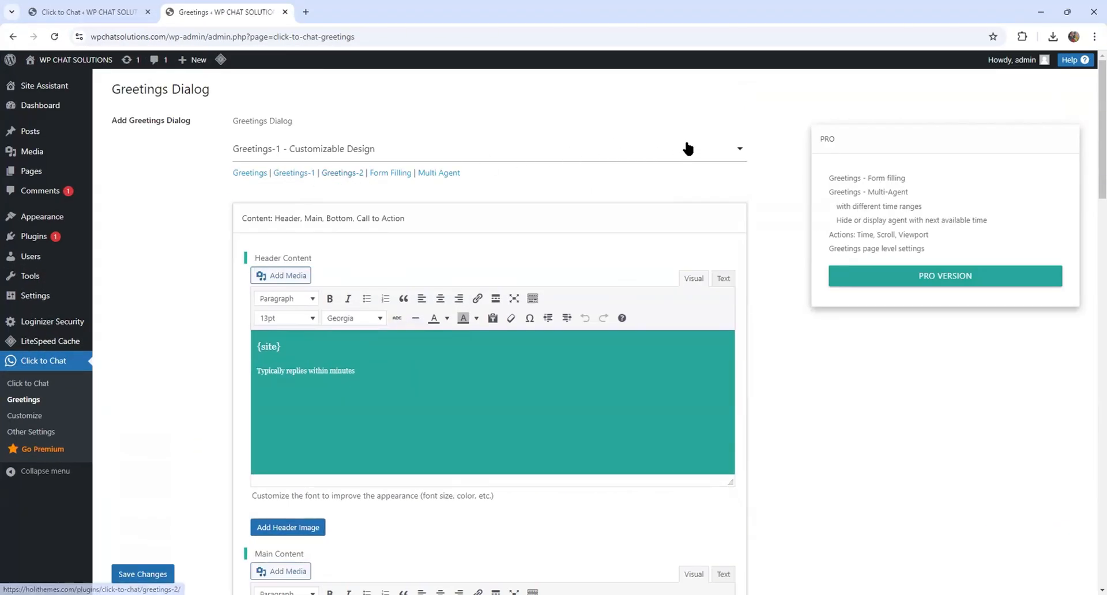
- Switch the greetings dialog to Greetings-2 - Content Specific and review its content, background color and additional settings
left_click(741, 151)
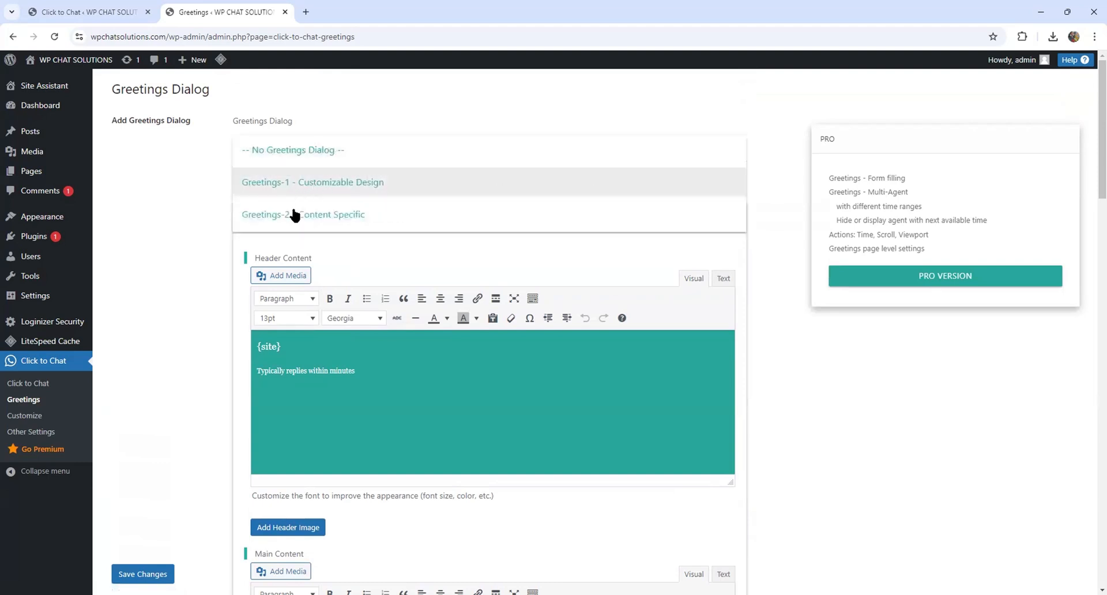
left_click(295, 215)
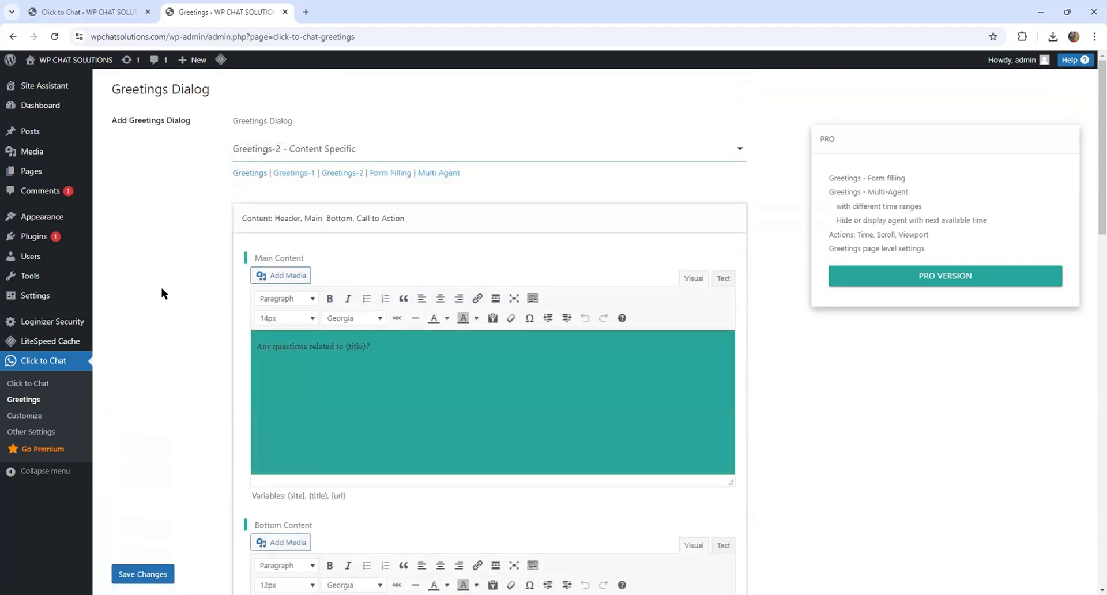
scroll(327, 311, "down", 1)
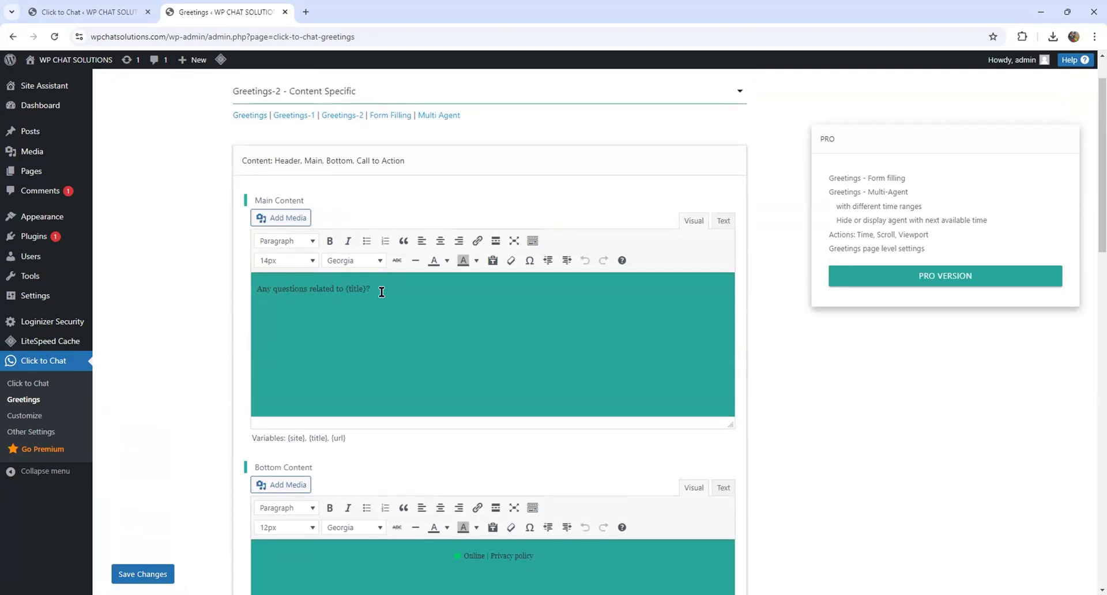
scroll(249, 338, "down", 8)
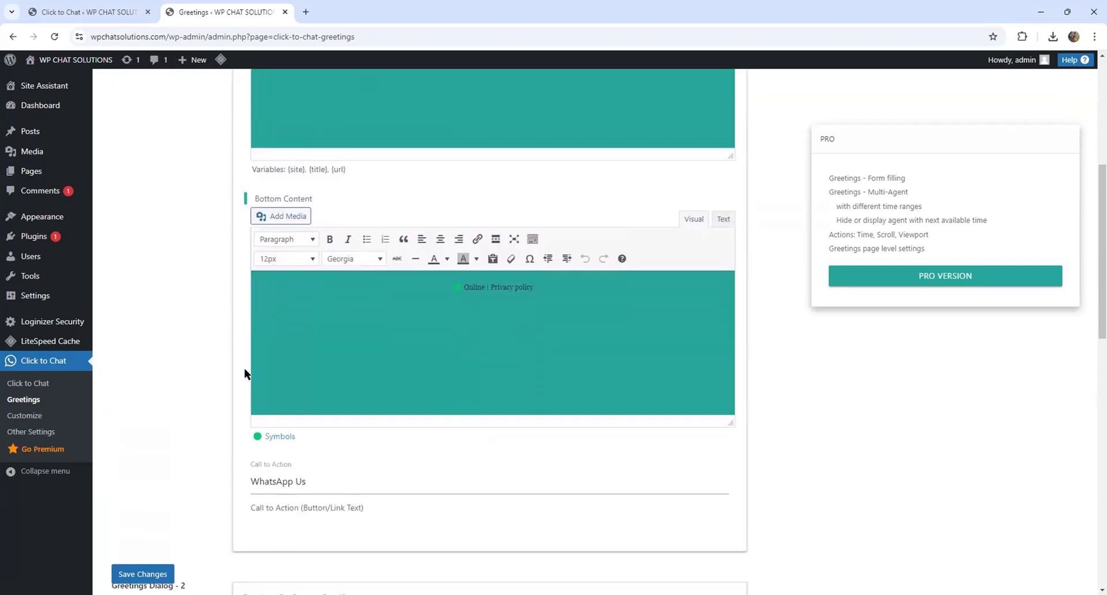
scroll(242, 341, "down", 3)
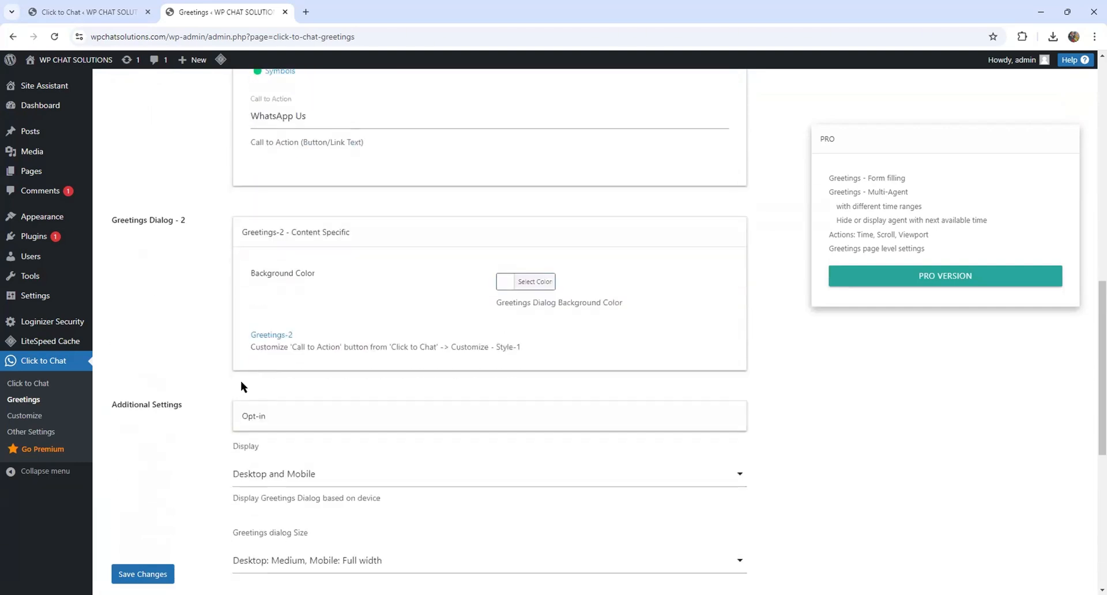
scroll(240, 371, "down", 3)
scroll(170, 505, "down", 2)
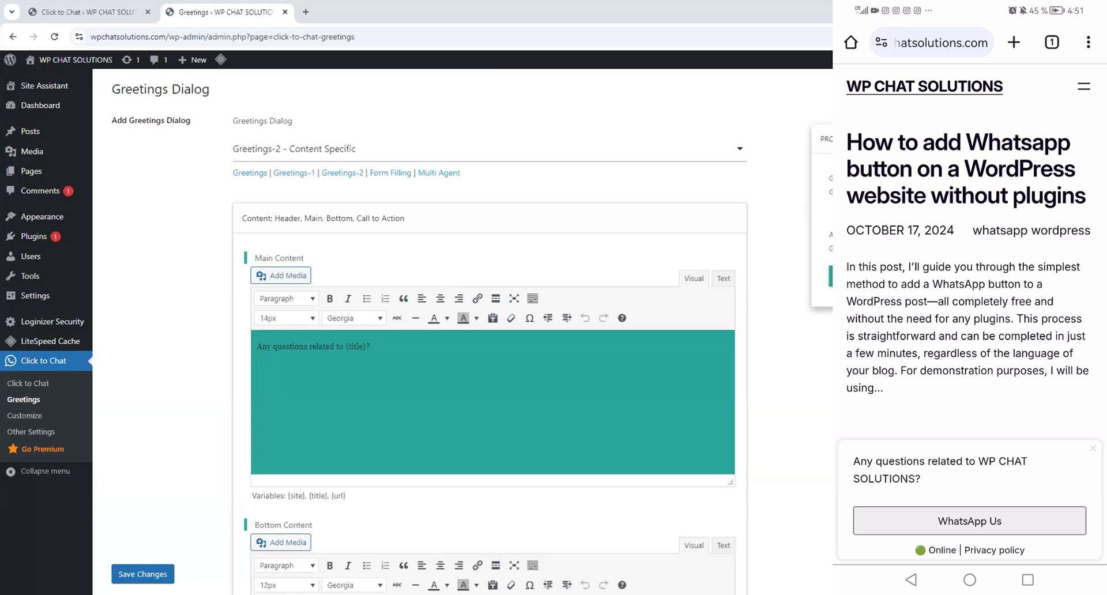
- Test the Greetings-2 dialog on the mobile site by opening the WhatsApp chat and sending the pre-filled message
left_click(1026, 523)
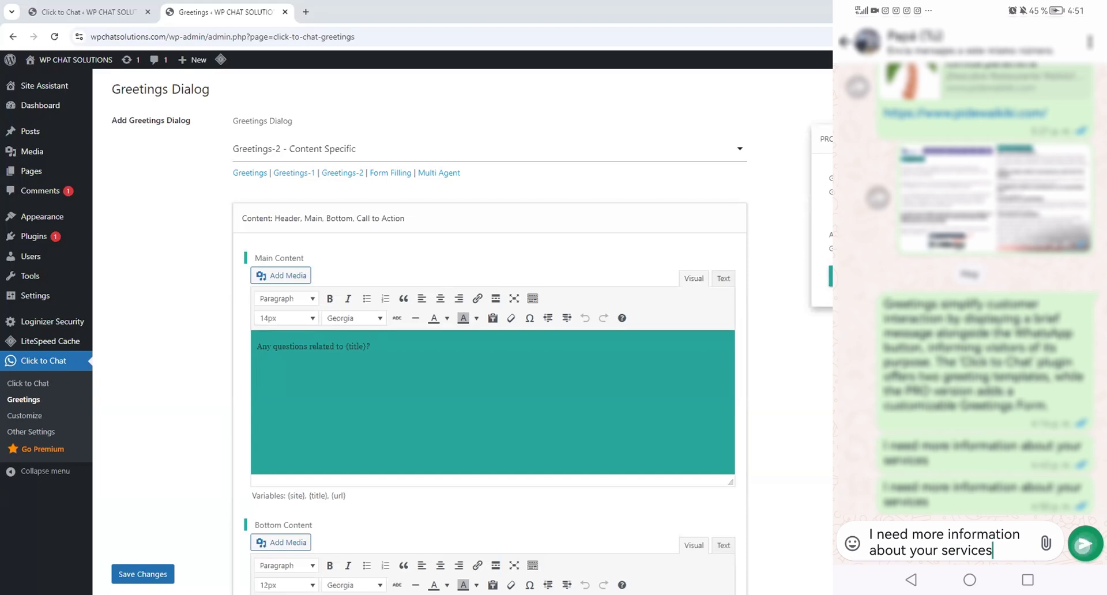
left_click(1085, 544)
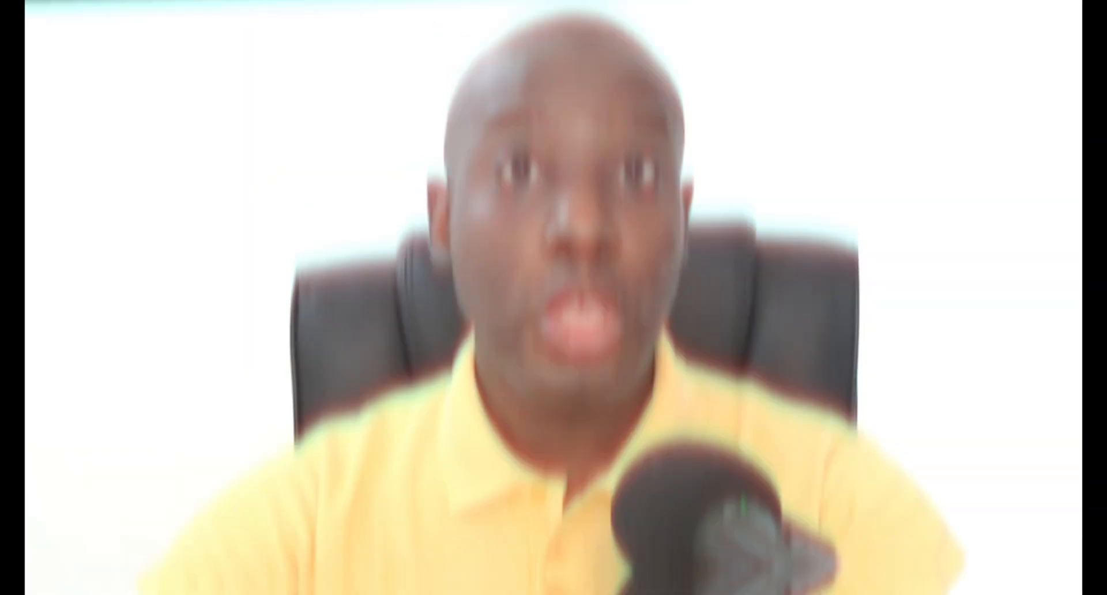